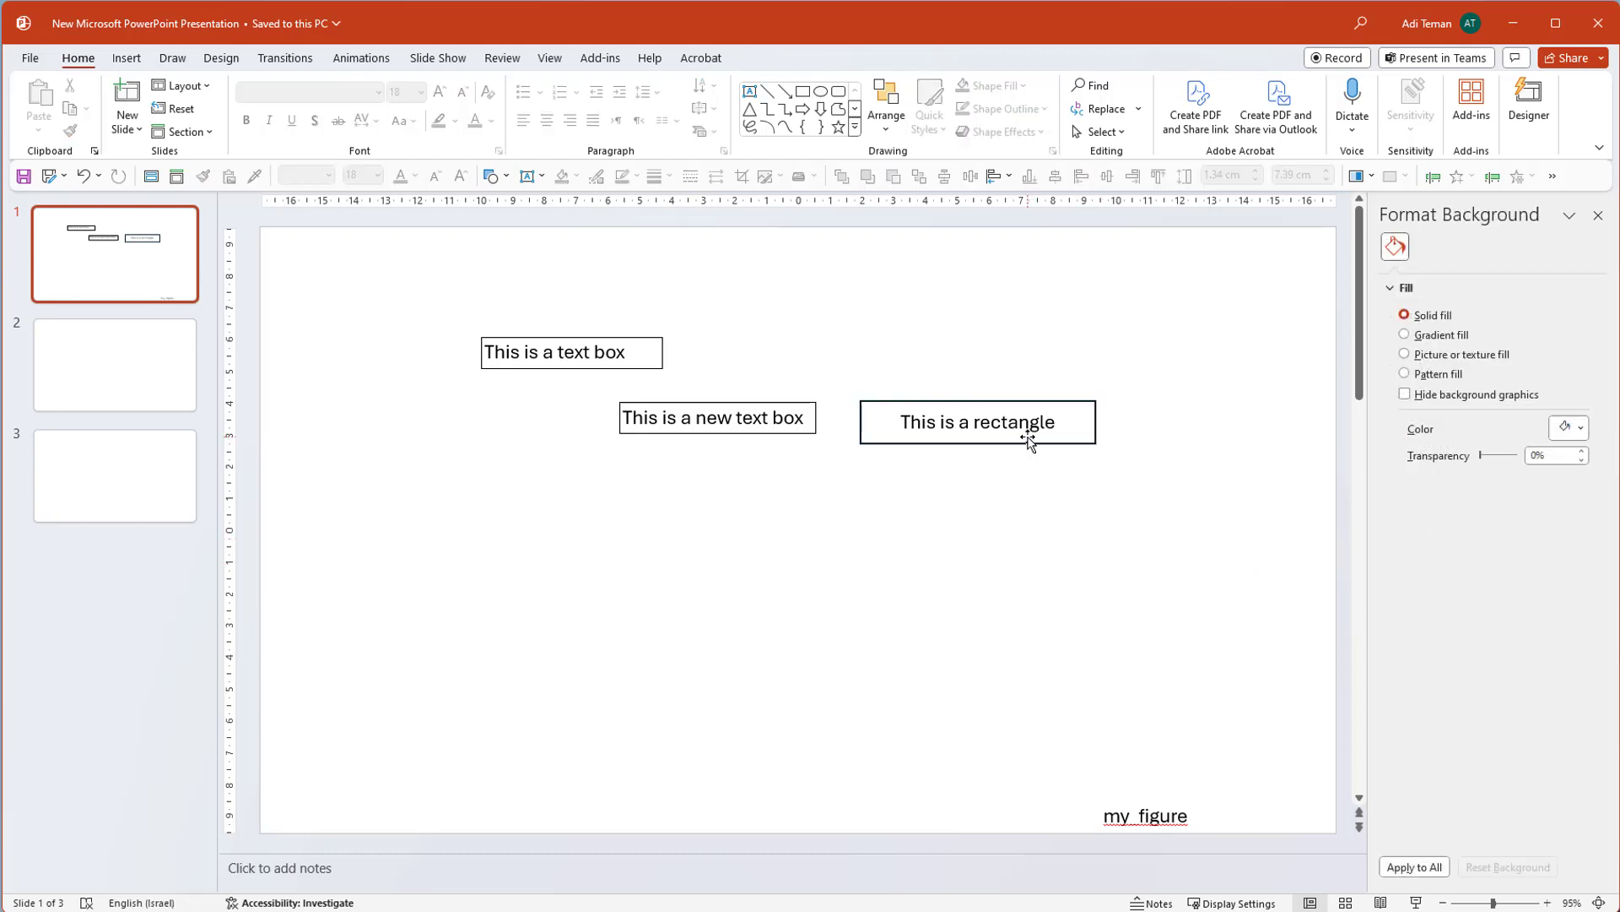
# Make the existing rectangle's formatting the default for new shapes.
pyautogui.rightClick(1027, 432)
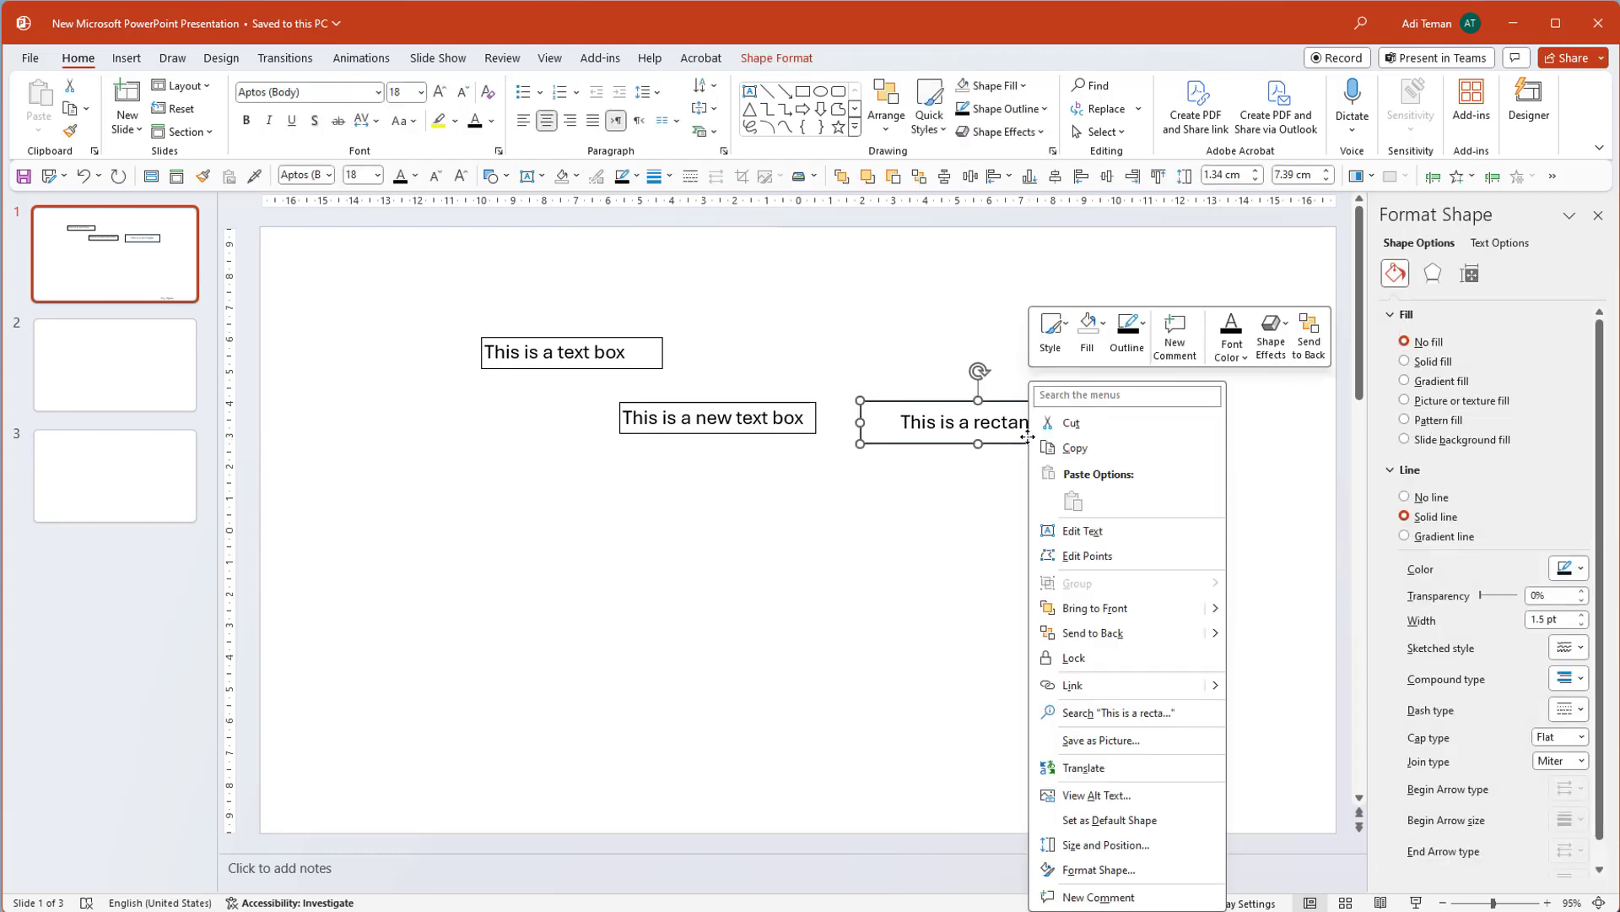
pyautogui.click(1097, 825)
pyautogui.click(950, 658)
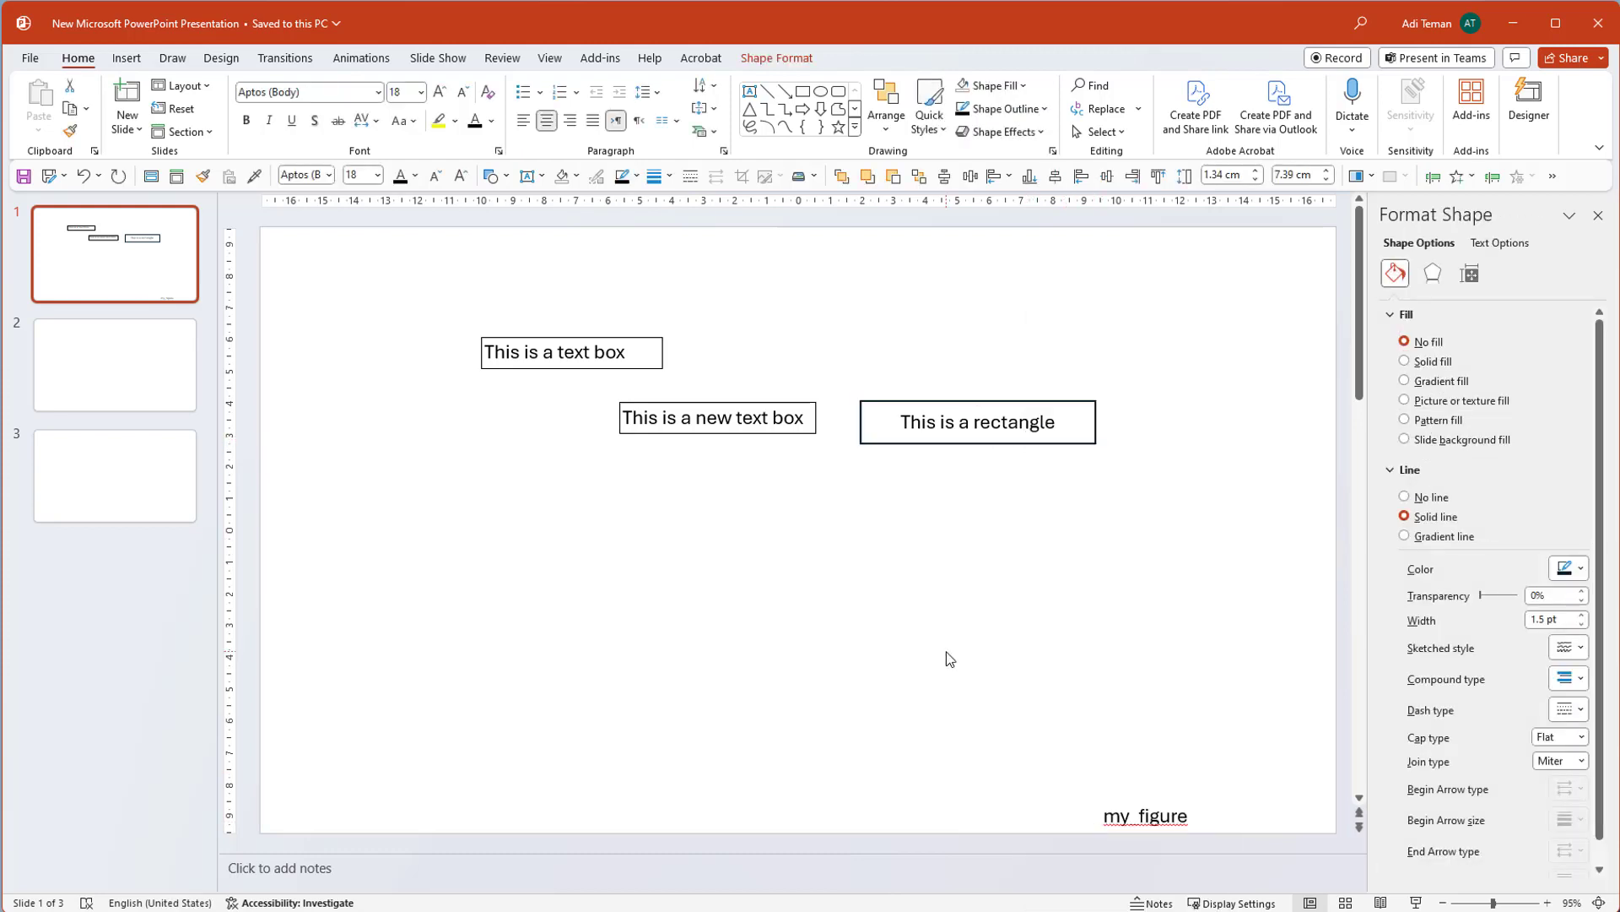
# Draw a new rectangle below the text boxes and label it 'Text'.
pyautogui.click(802, 91)
pyautogui.moveTo(661, 511); pyautogui.dragTo(830, 549)
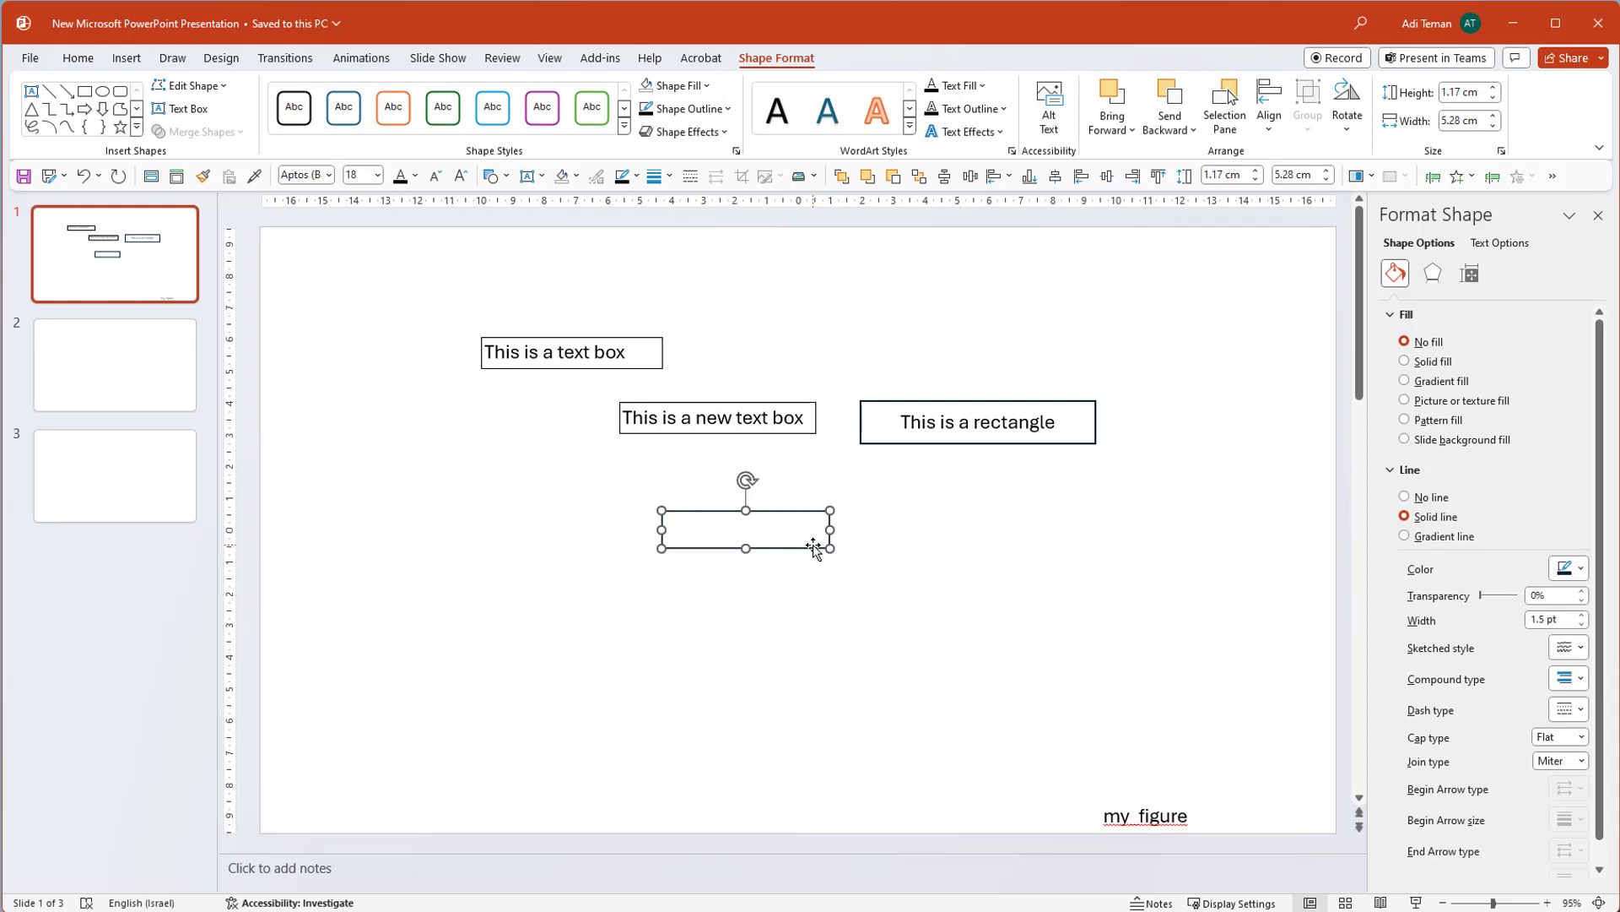
pyautogui.write('Text')
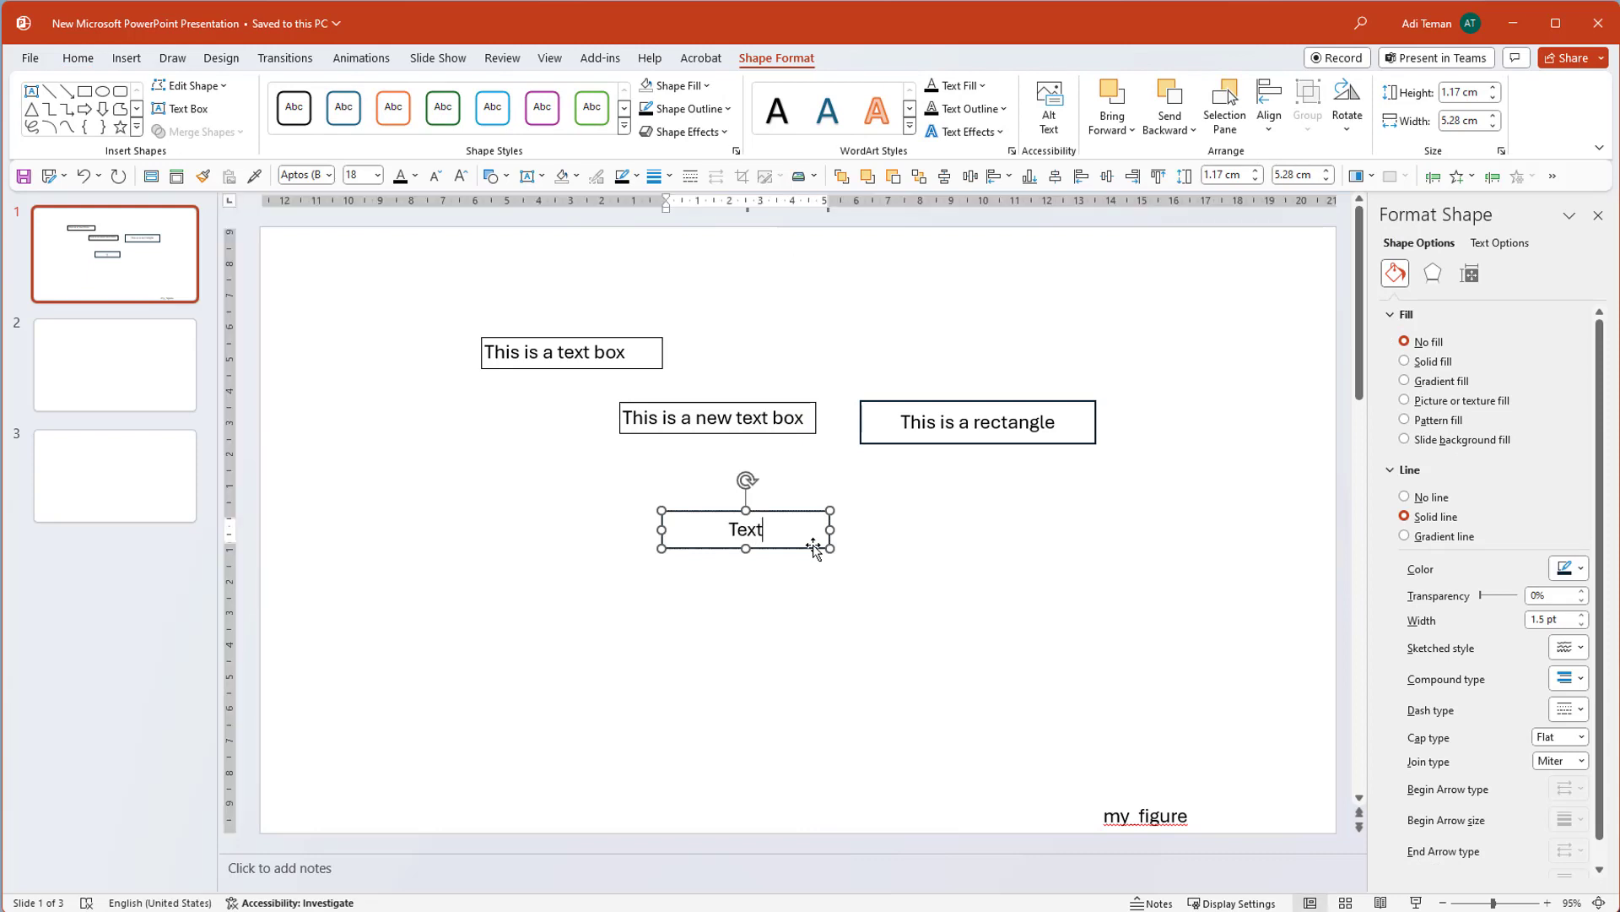
pyautogui.click(1469, 273)
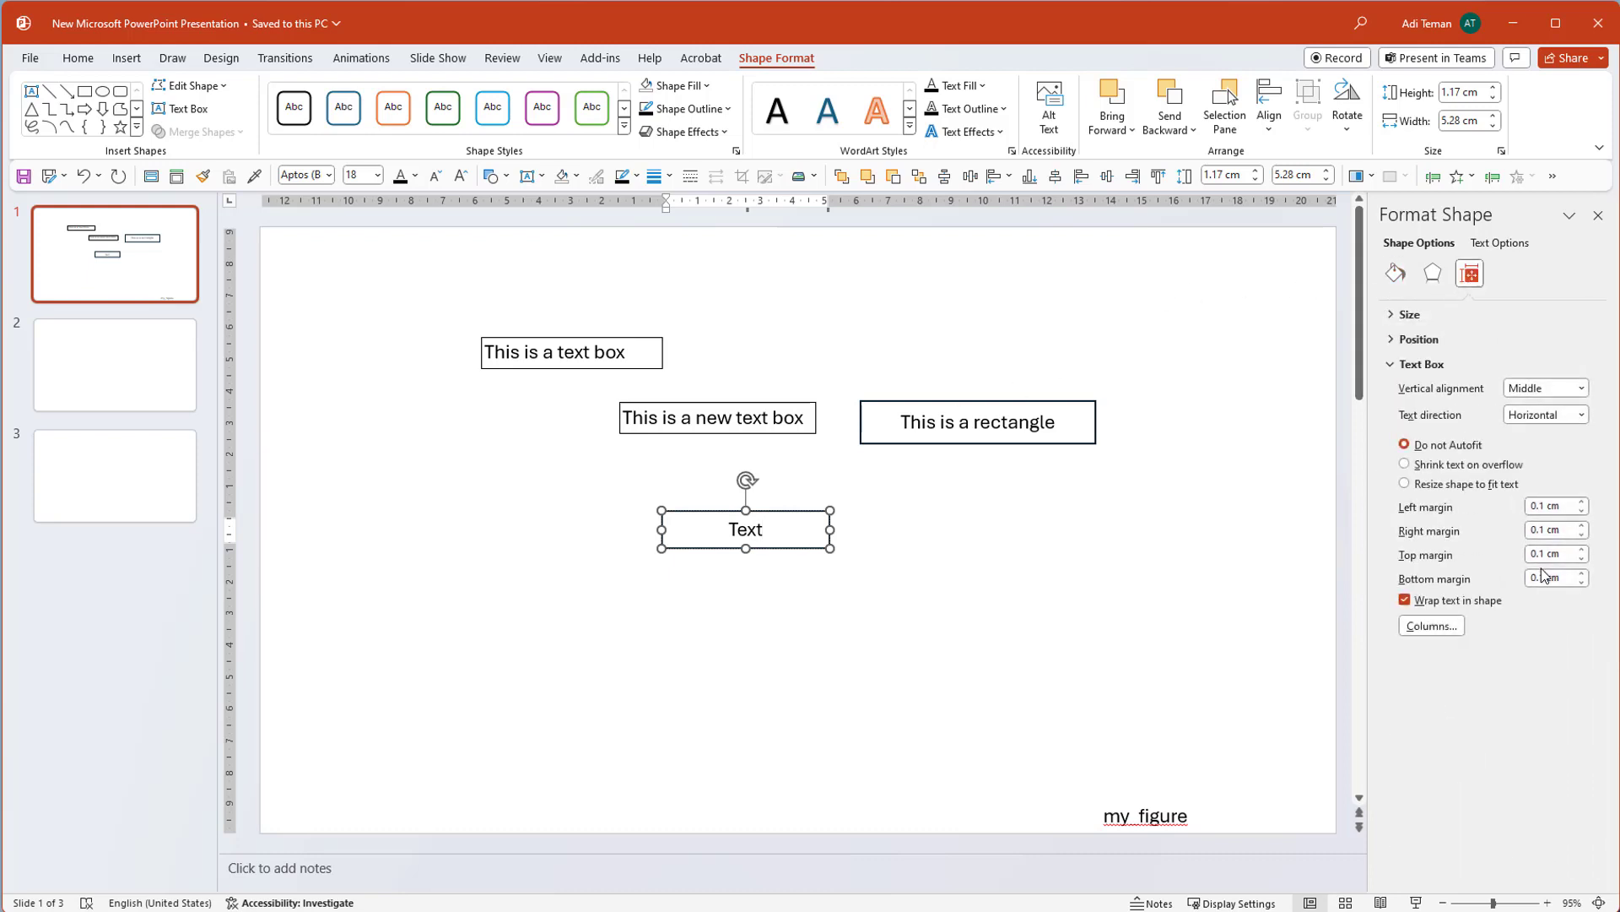
pyautogui.click(984, 581)
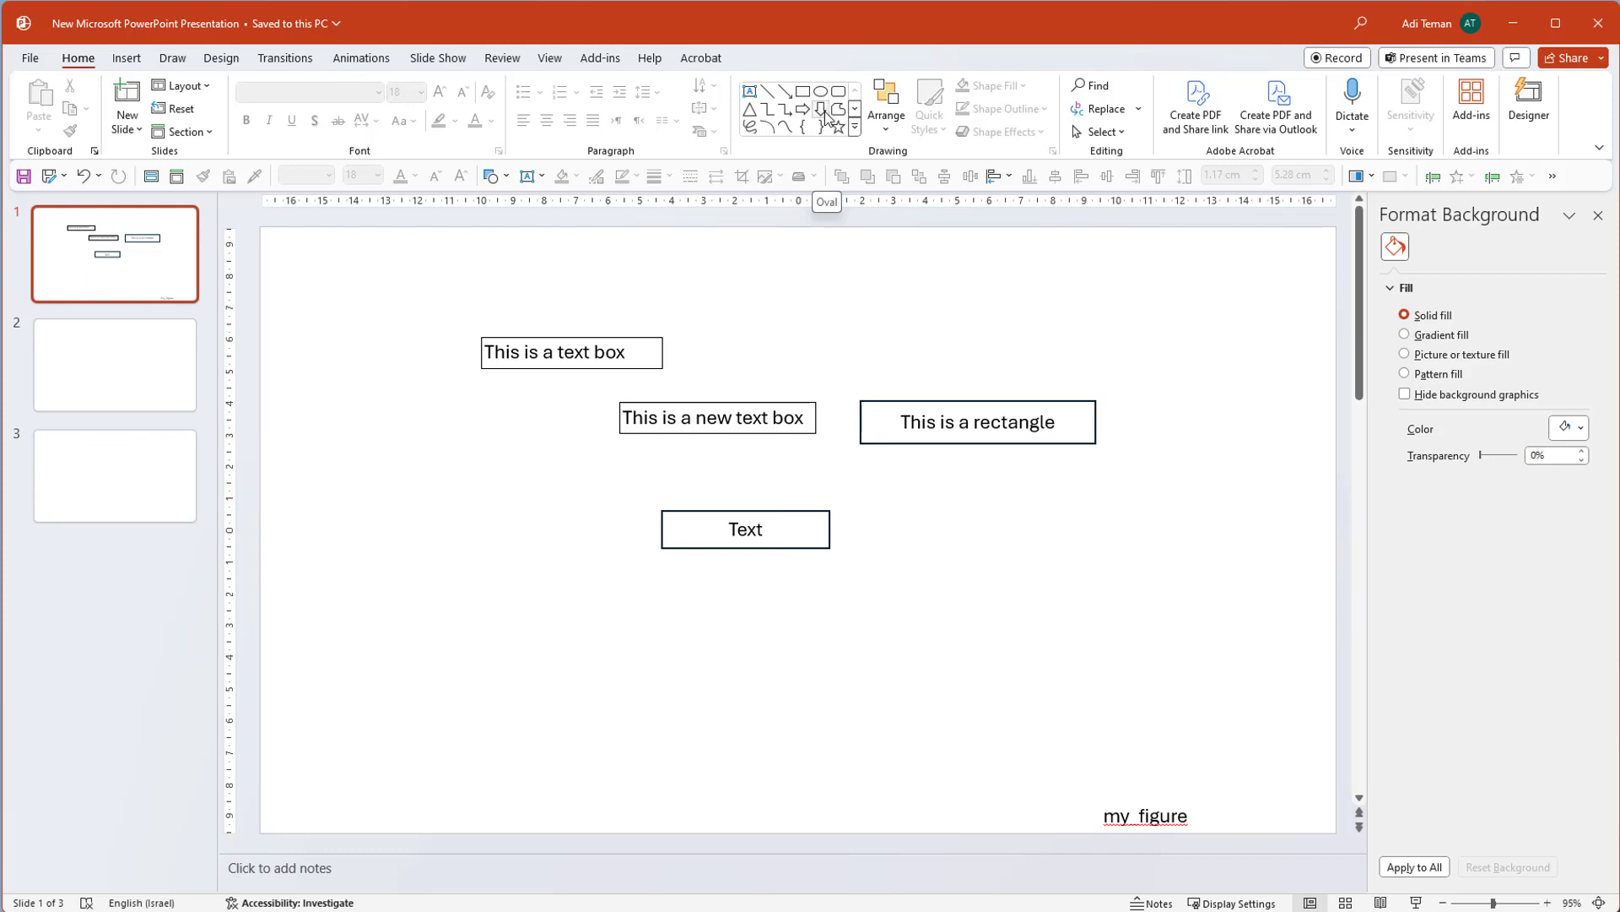
# Draw an oval to the right of the Text rectangle and type 'This is a circle' into it.
pyautogui.click(855, 129)
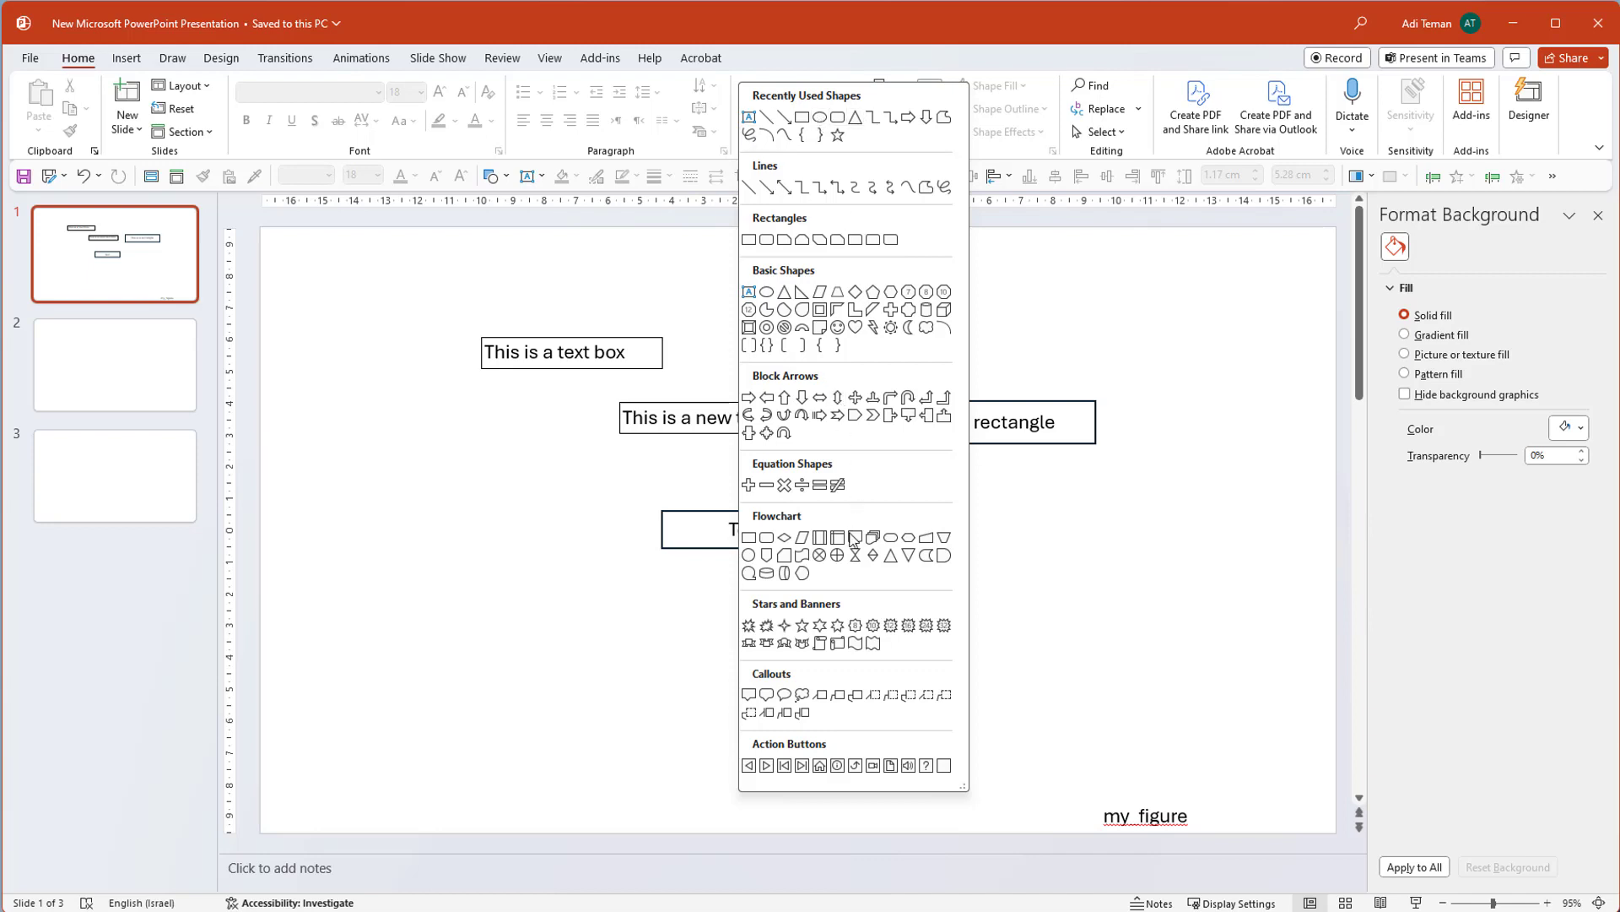
pyautogui.click(835, 135)
pyautogui.moveTo(975, 522); pyautogui.dragTo(1096, 629)
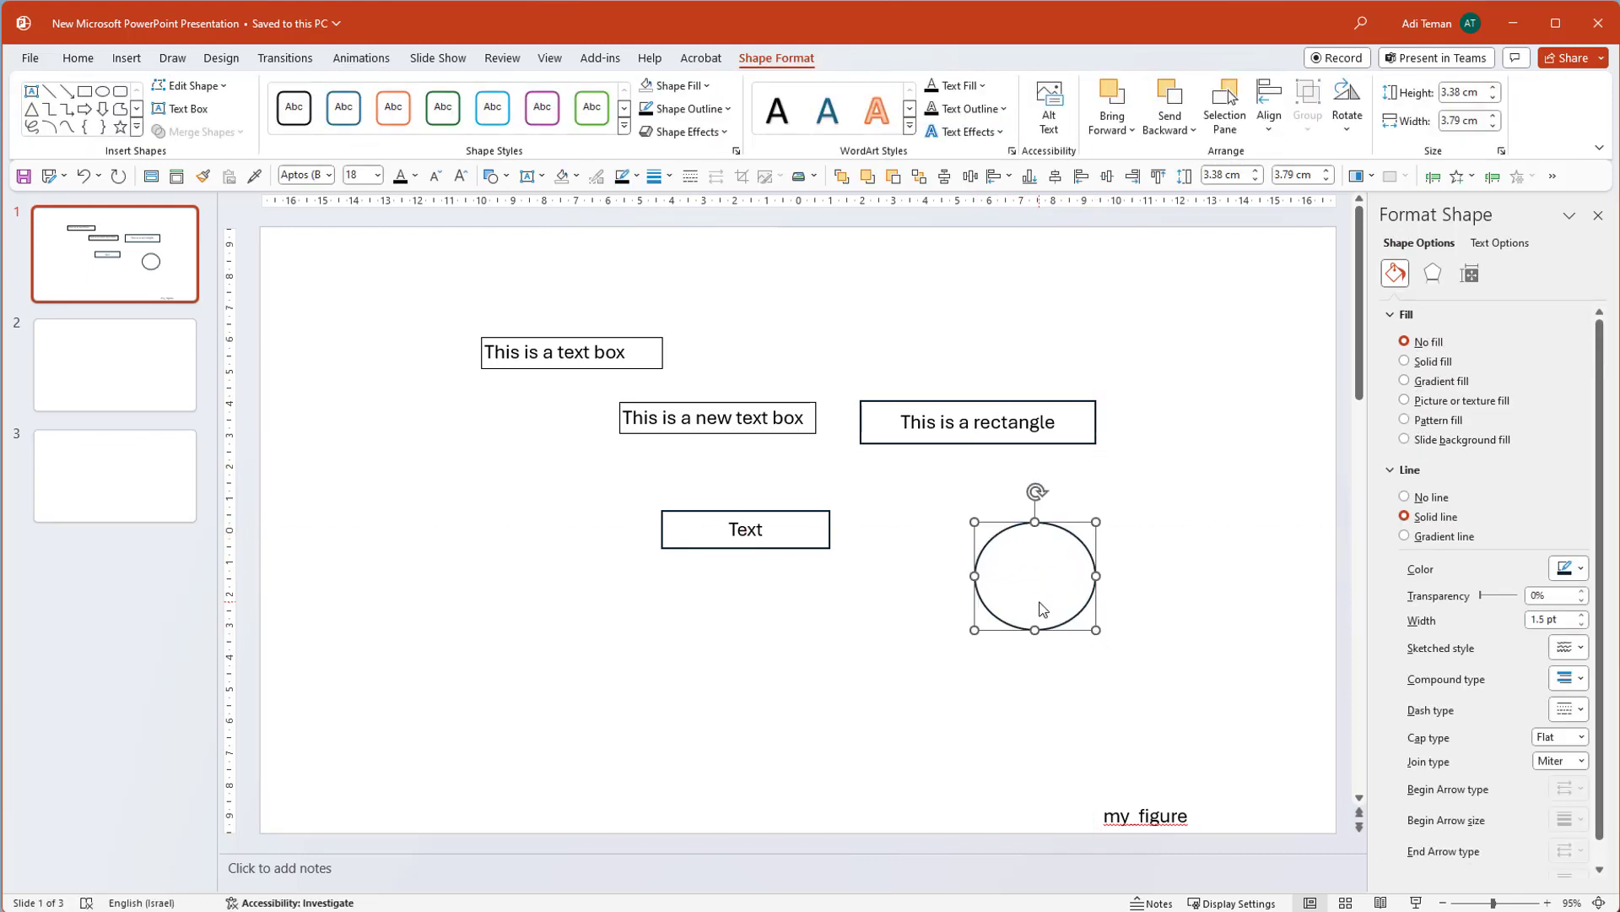
pyautogui.write('This is ')
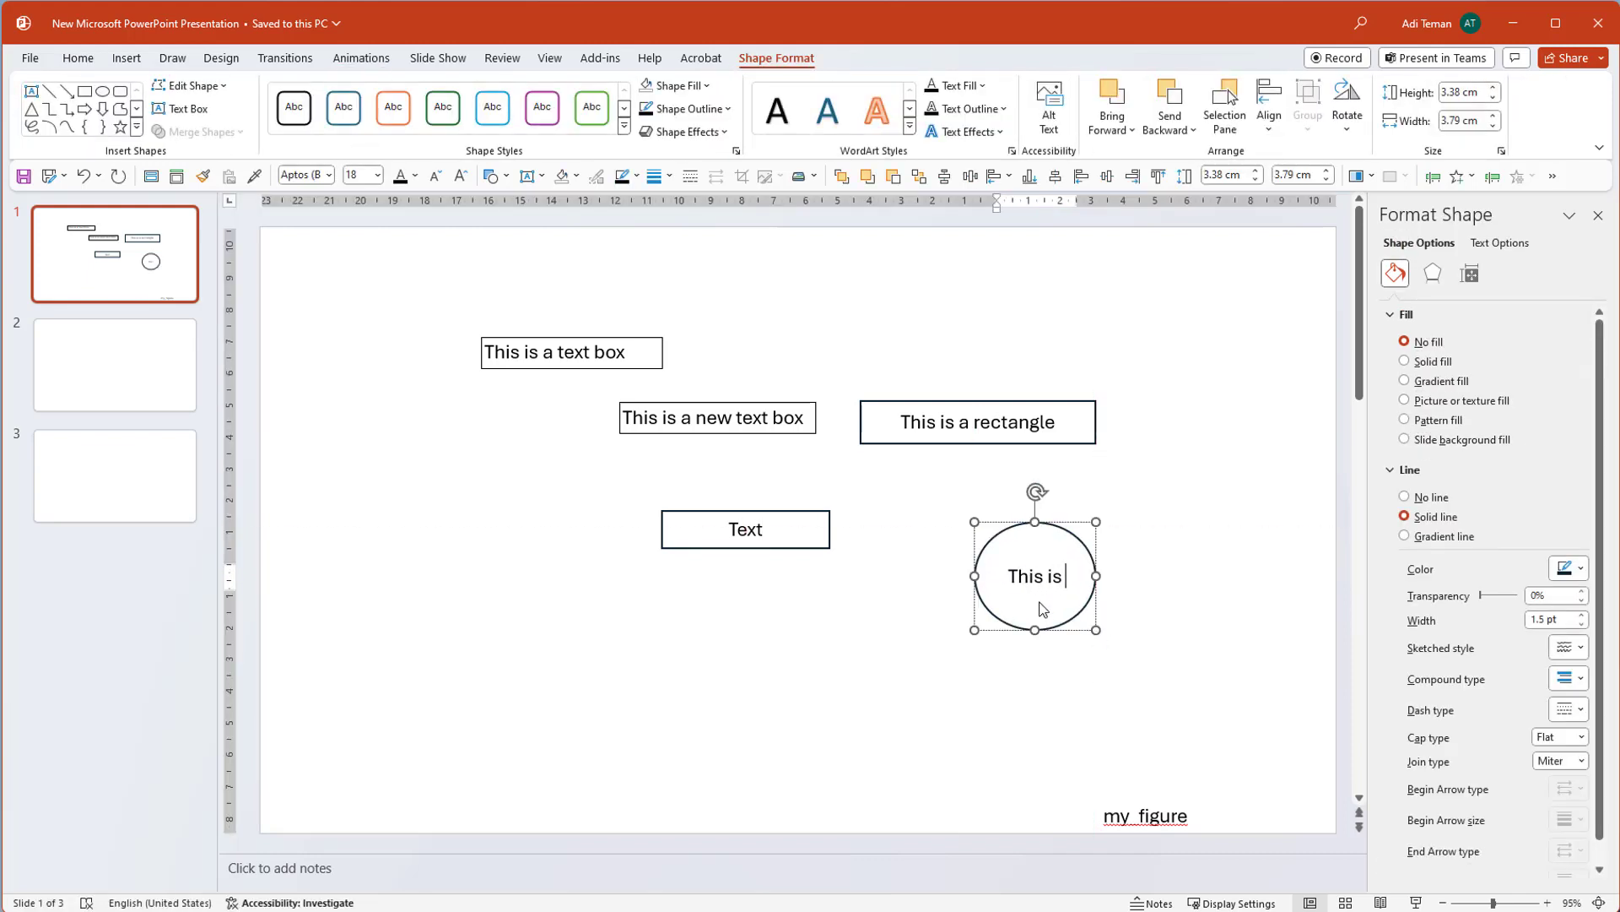
pyautogui.write('a circle')
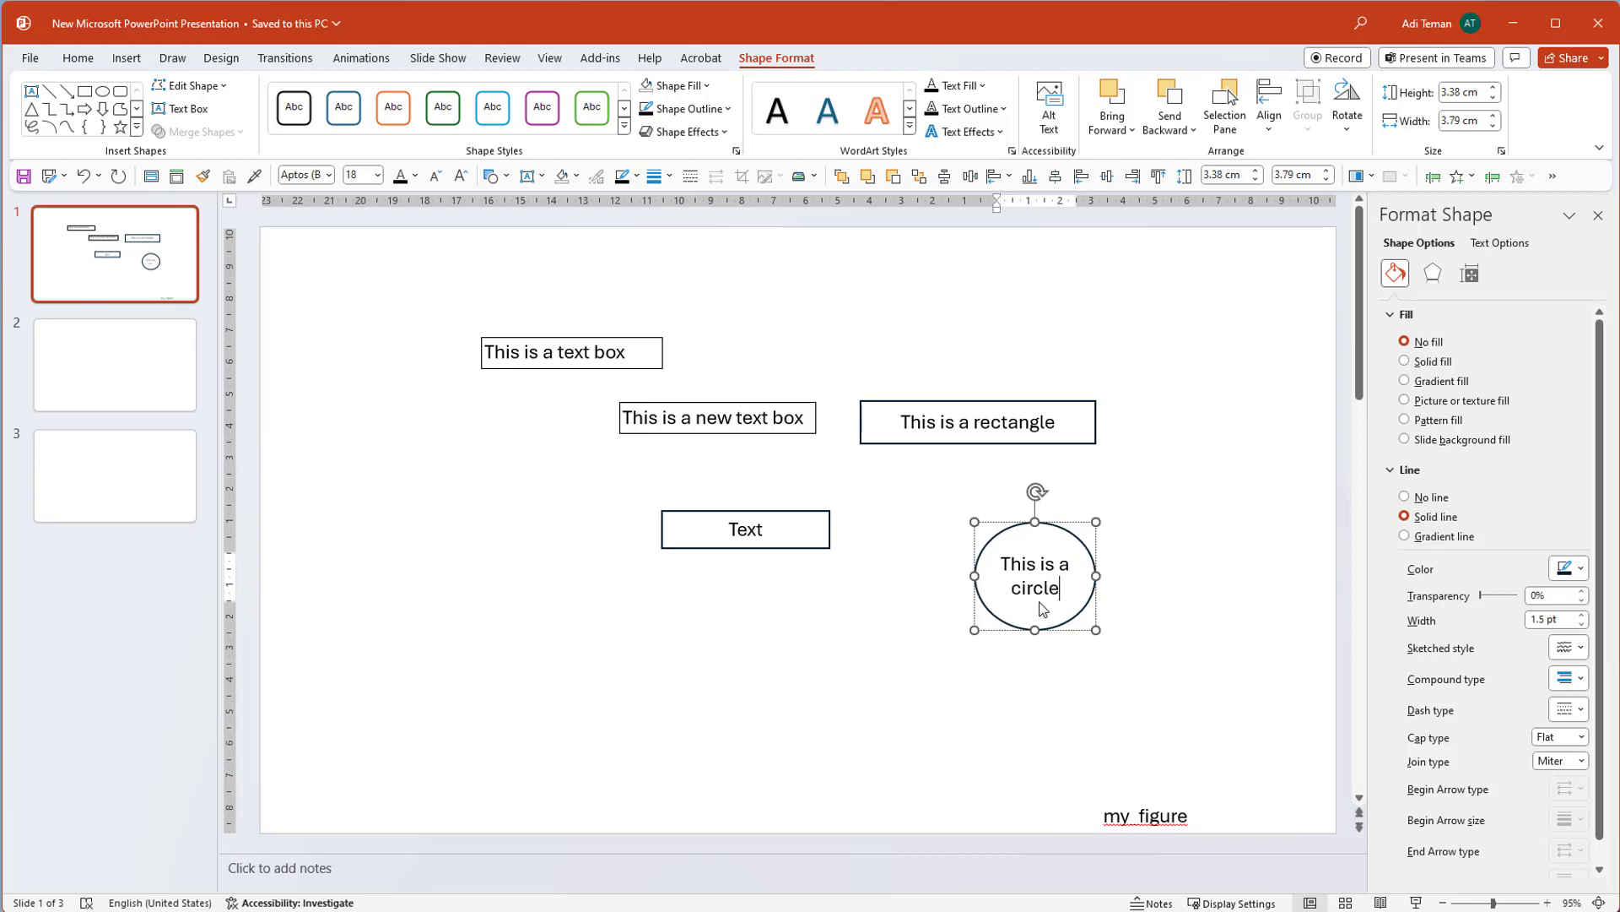
pyautogui.click(1093, 629)
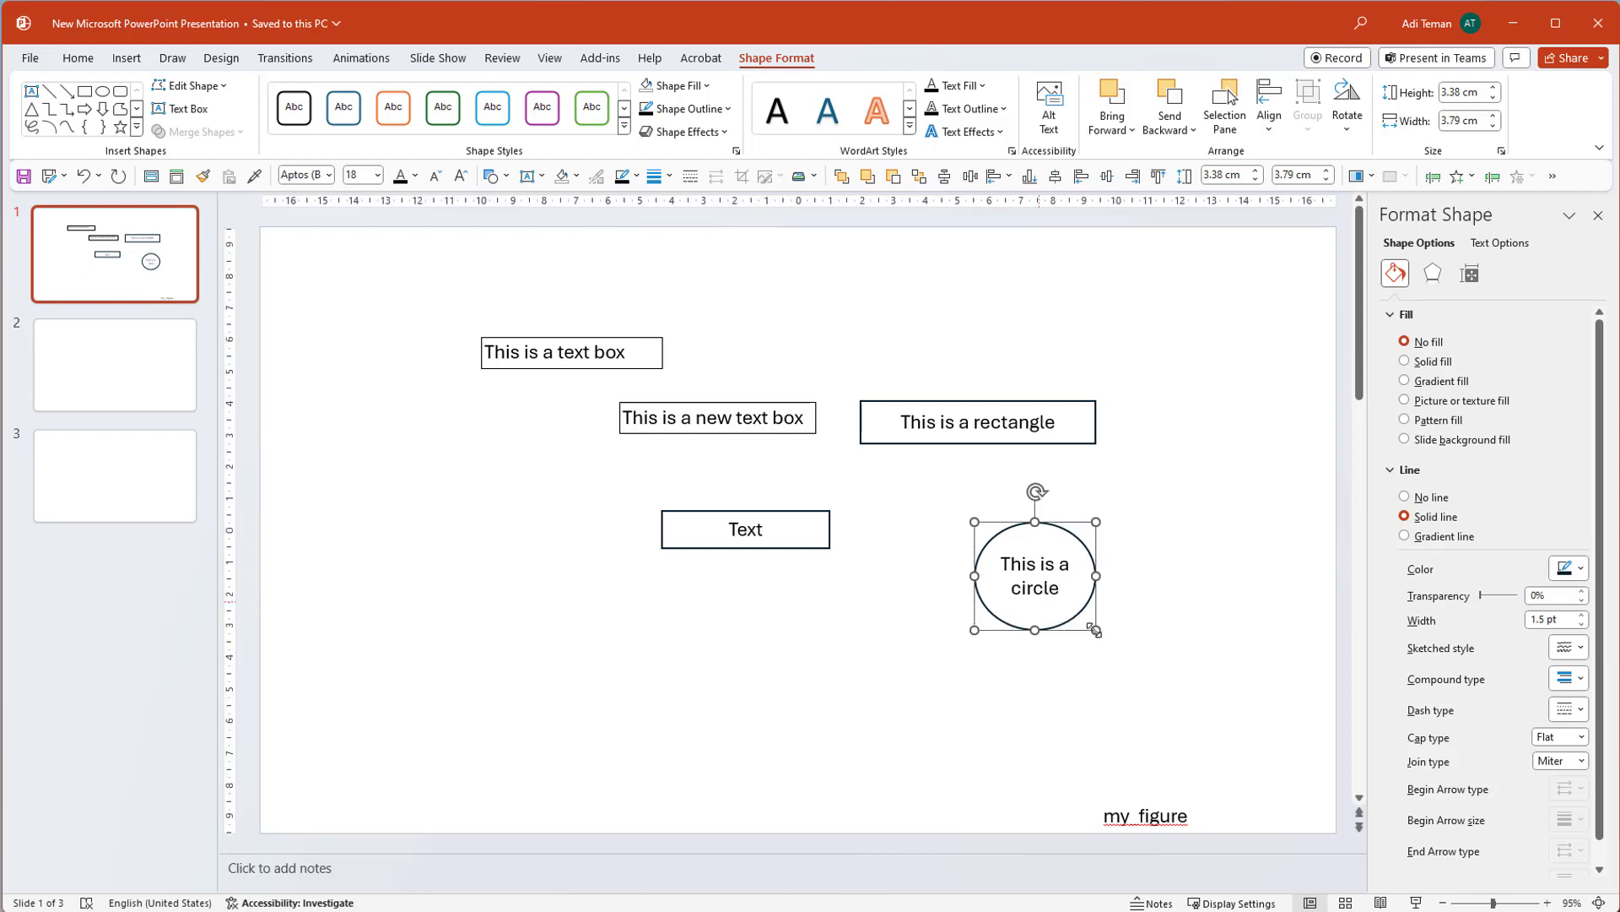
pyautogui.click(1470, 273)
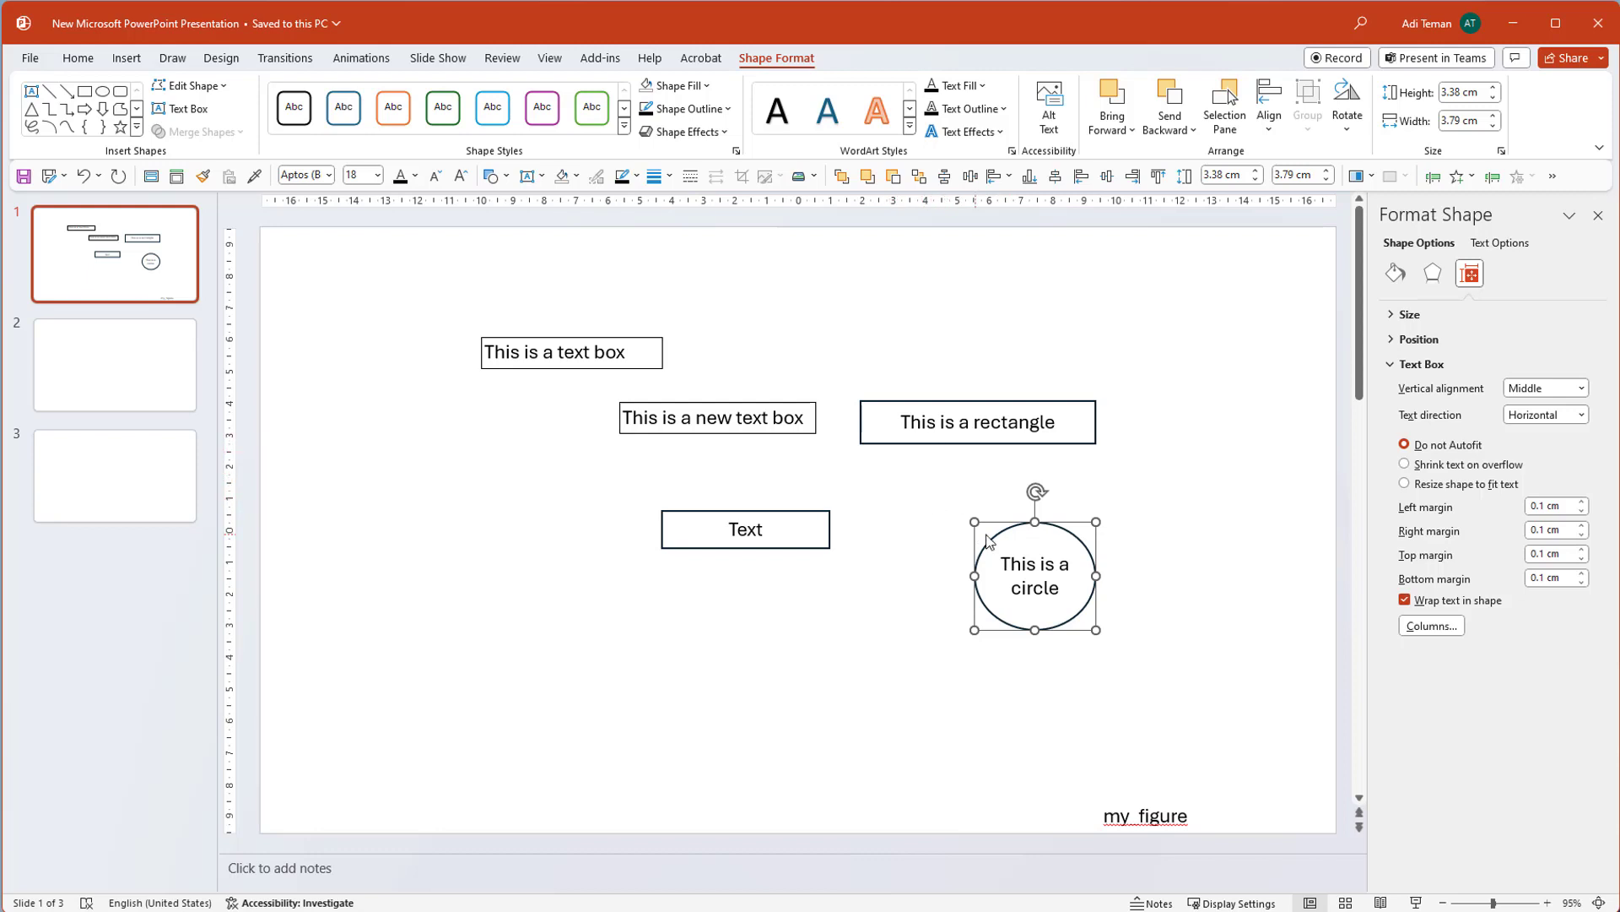
# Select the whole circle and change its text font from Aptos to Arial.
pyautogui.doubleClick(1030, 569)
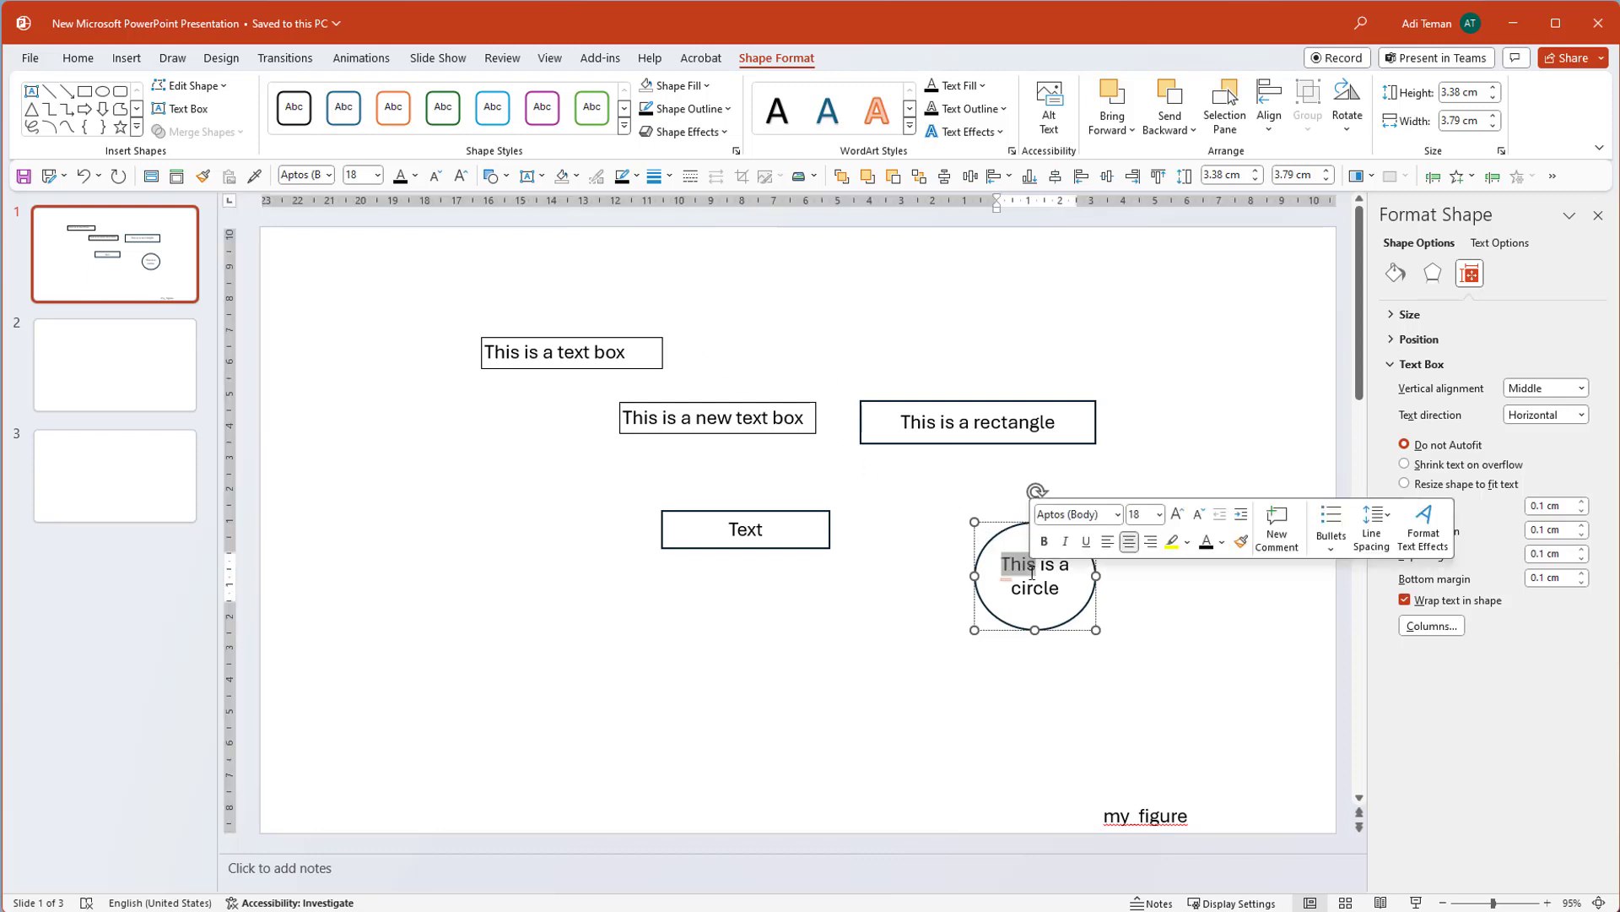
pyautogui.click(81, 58)
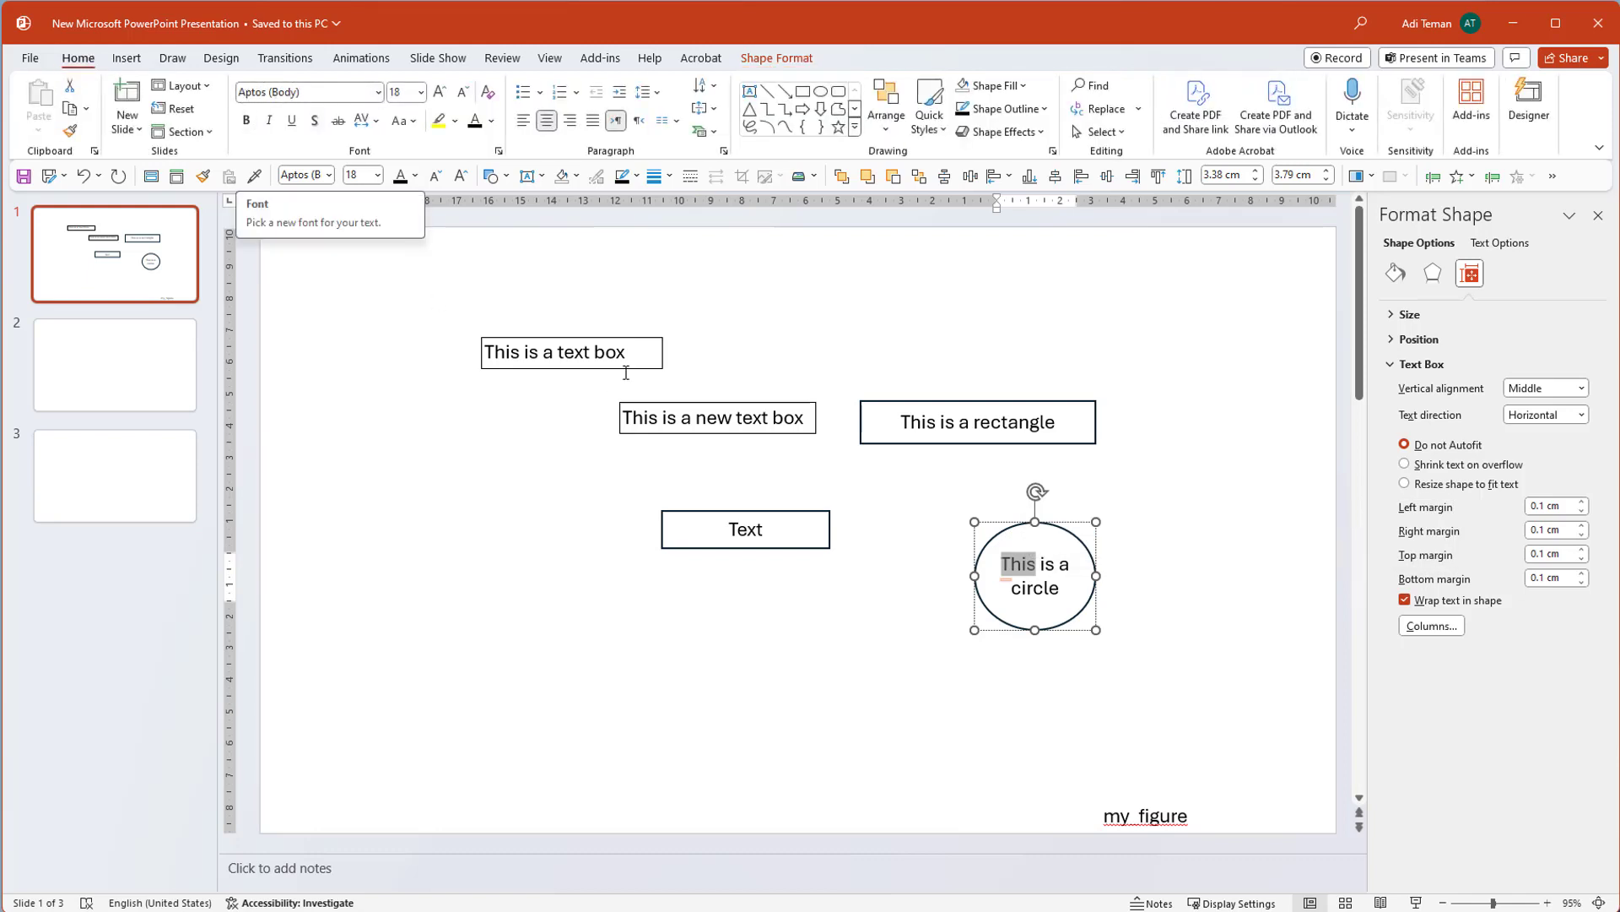
pyautogui.click(1025, 635)
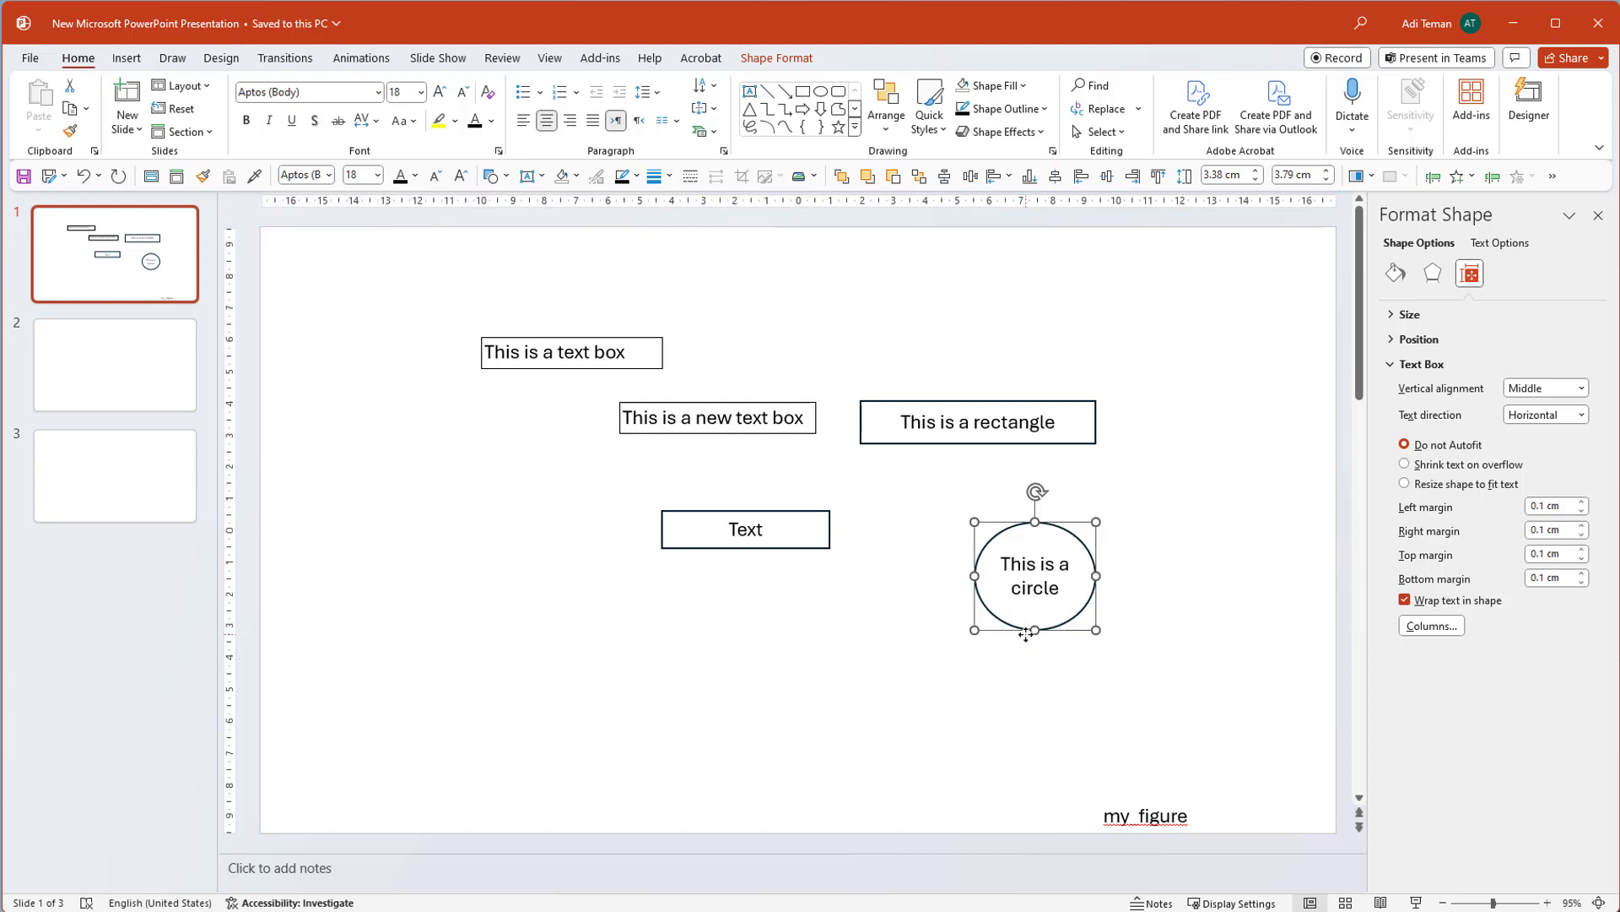
pyautogui.click(379, 95)
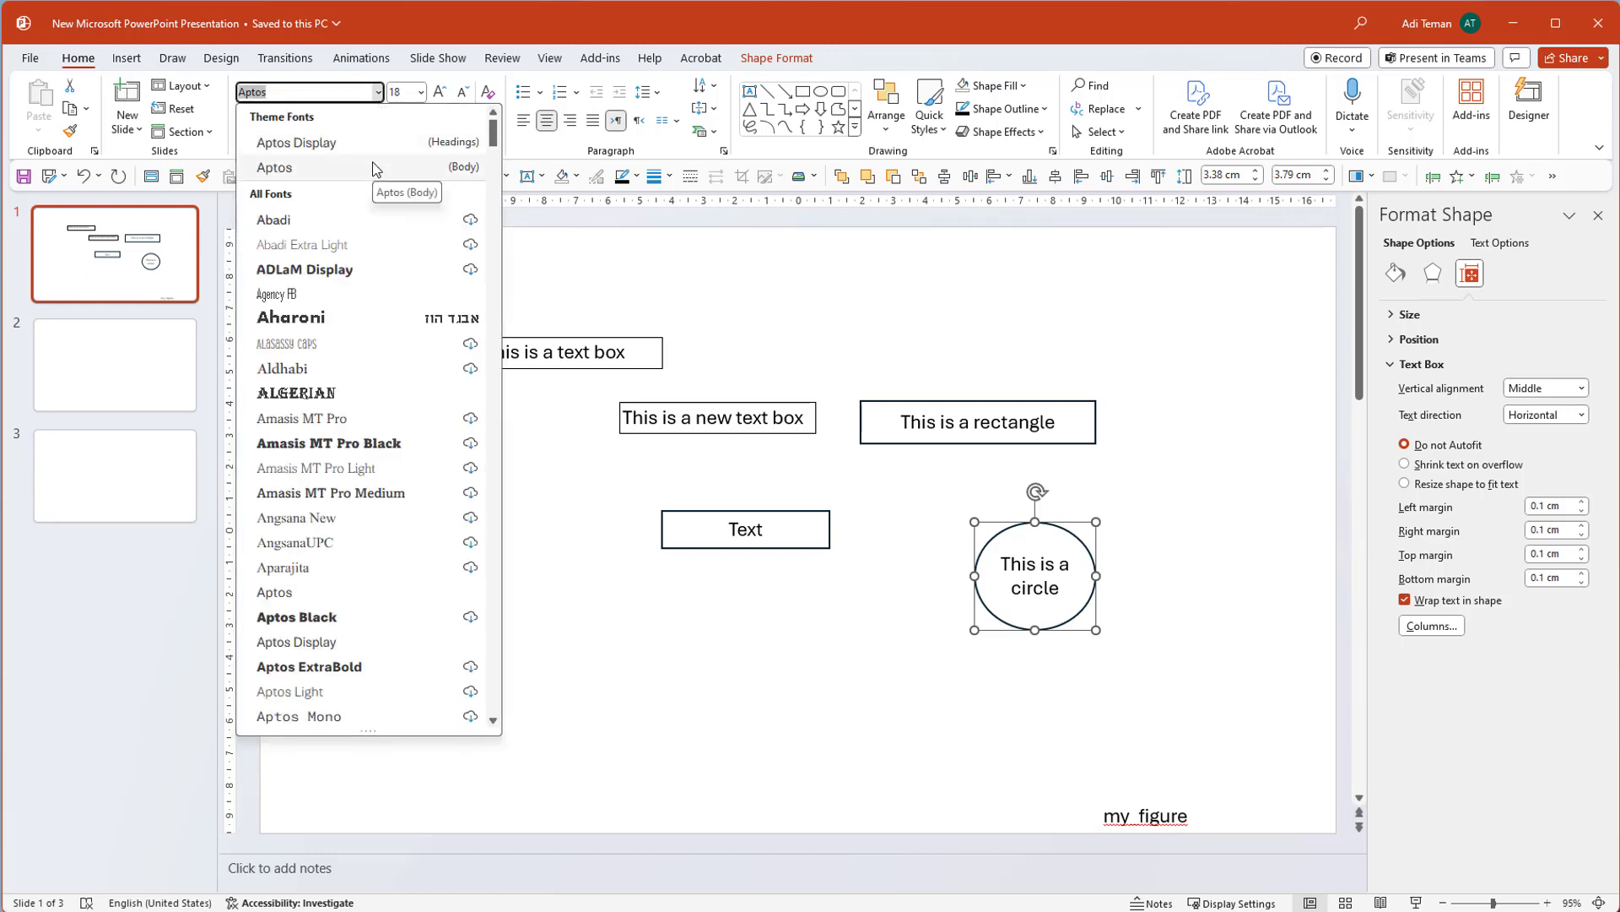
pyautogui.write('Arial')
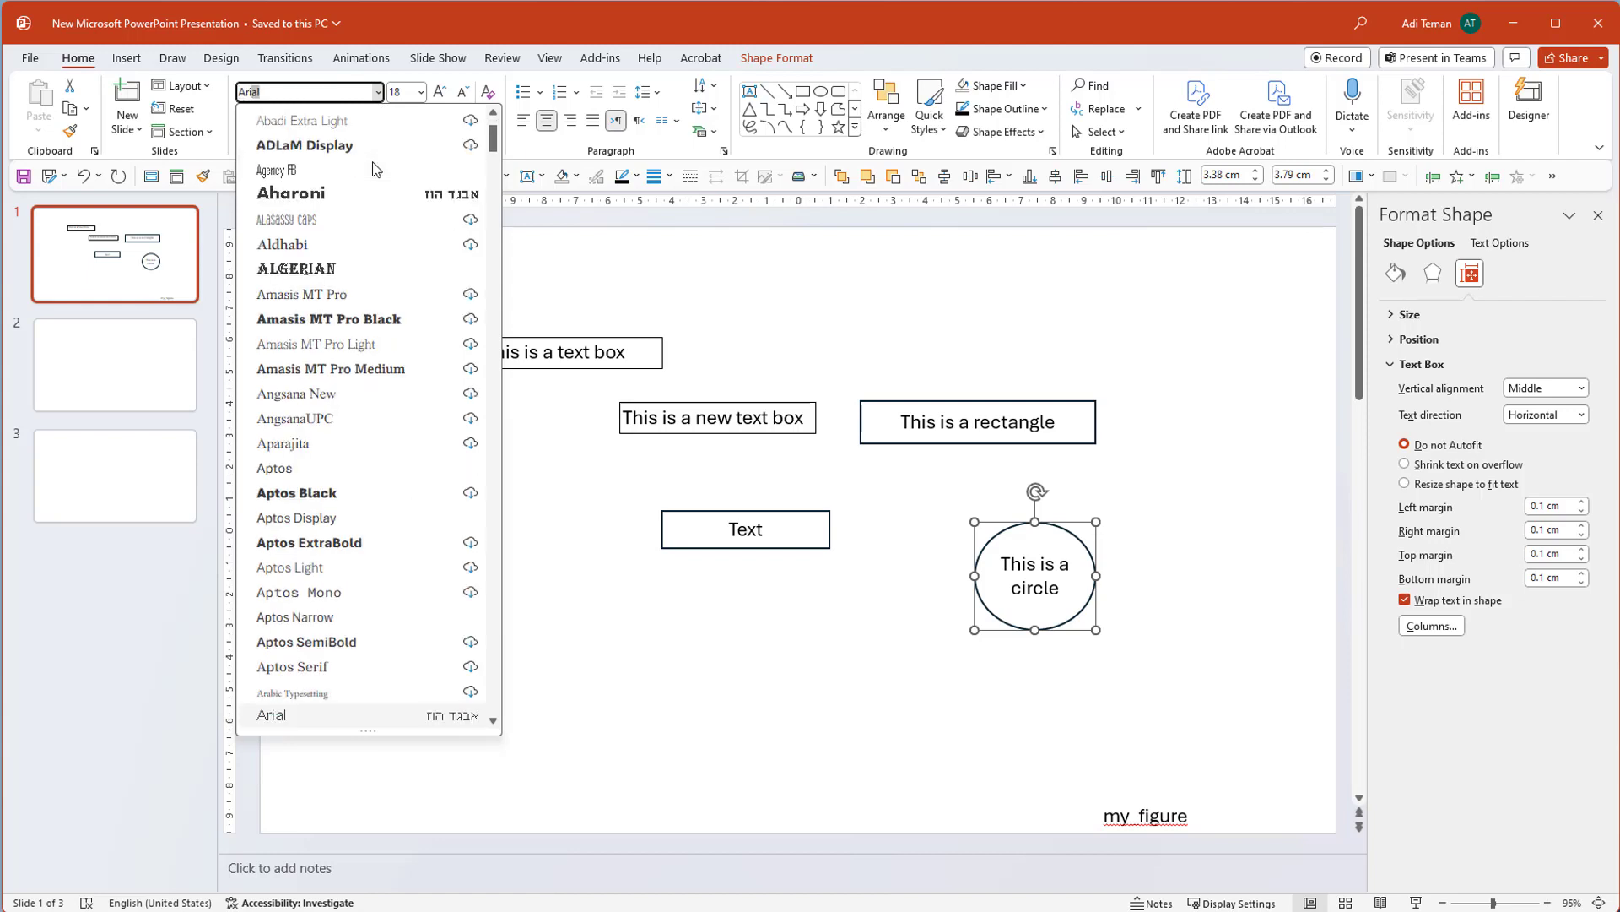
pyautogui.press('Return')
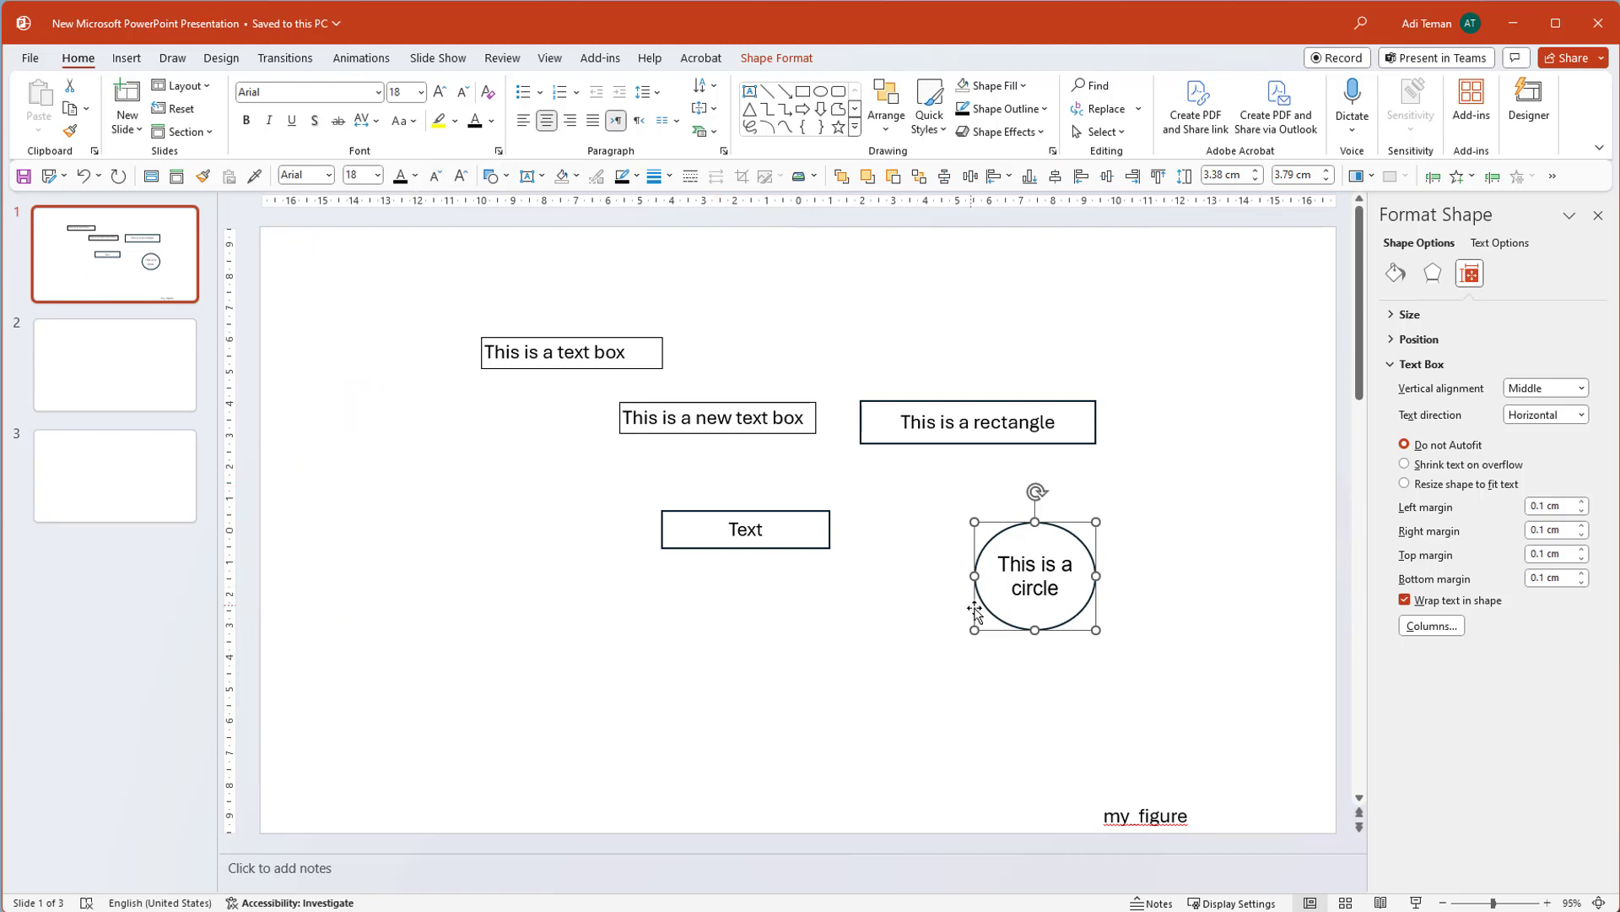
# Set the Arial-formatted circle as the default shape, then reselect the circle.
pyautogui.rightClick(1076, 521)
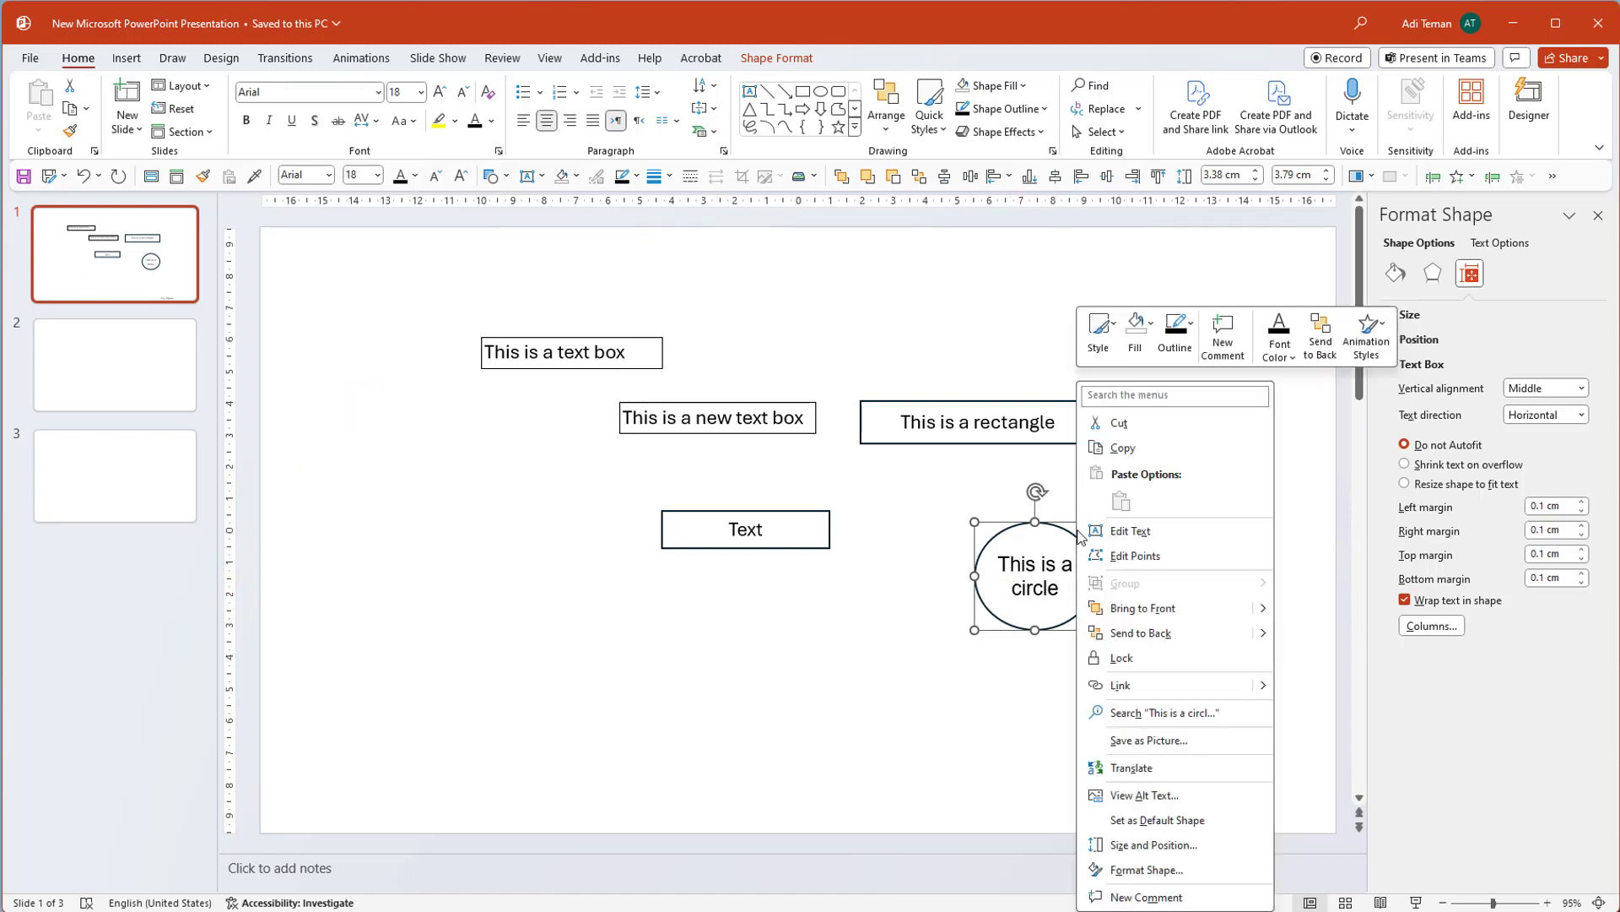
pyautogui.click(1153, 820)
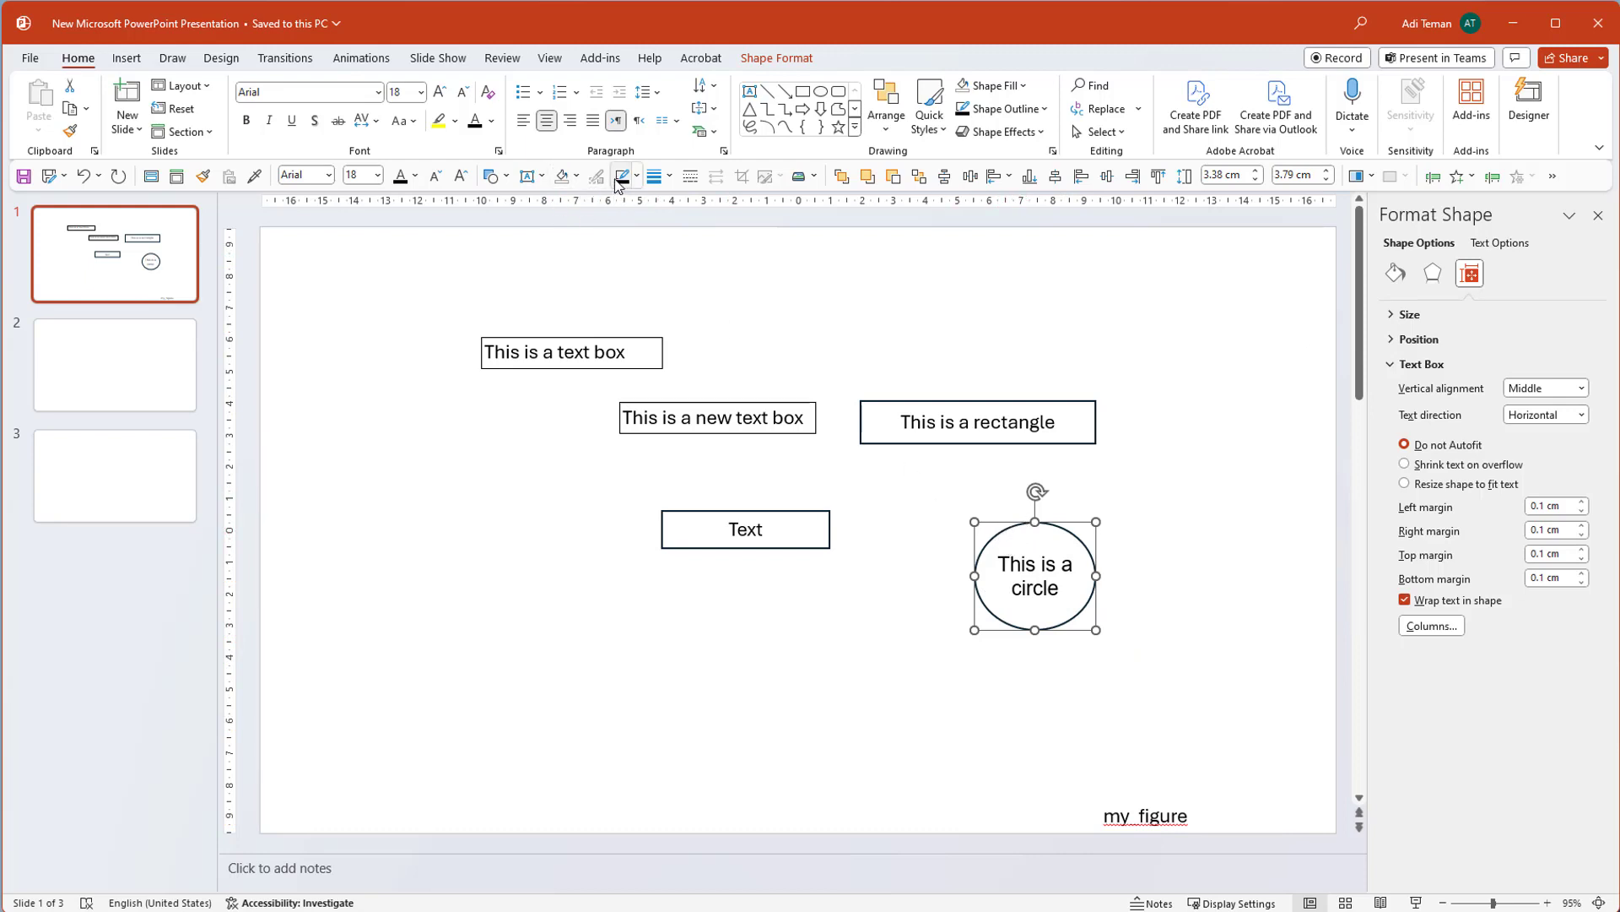
pyautogui.rightClick(1023, 524)
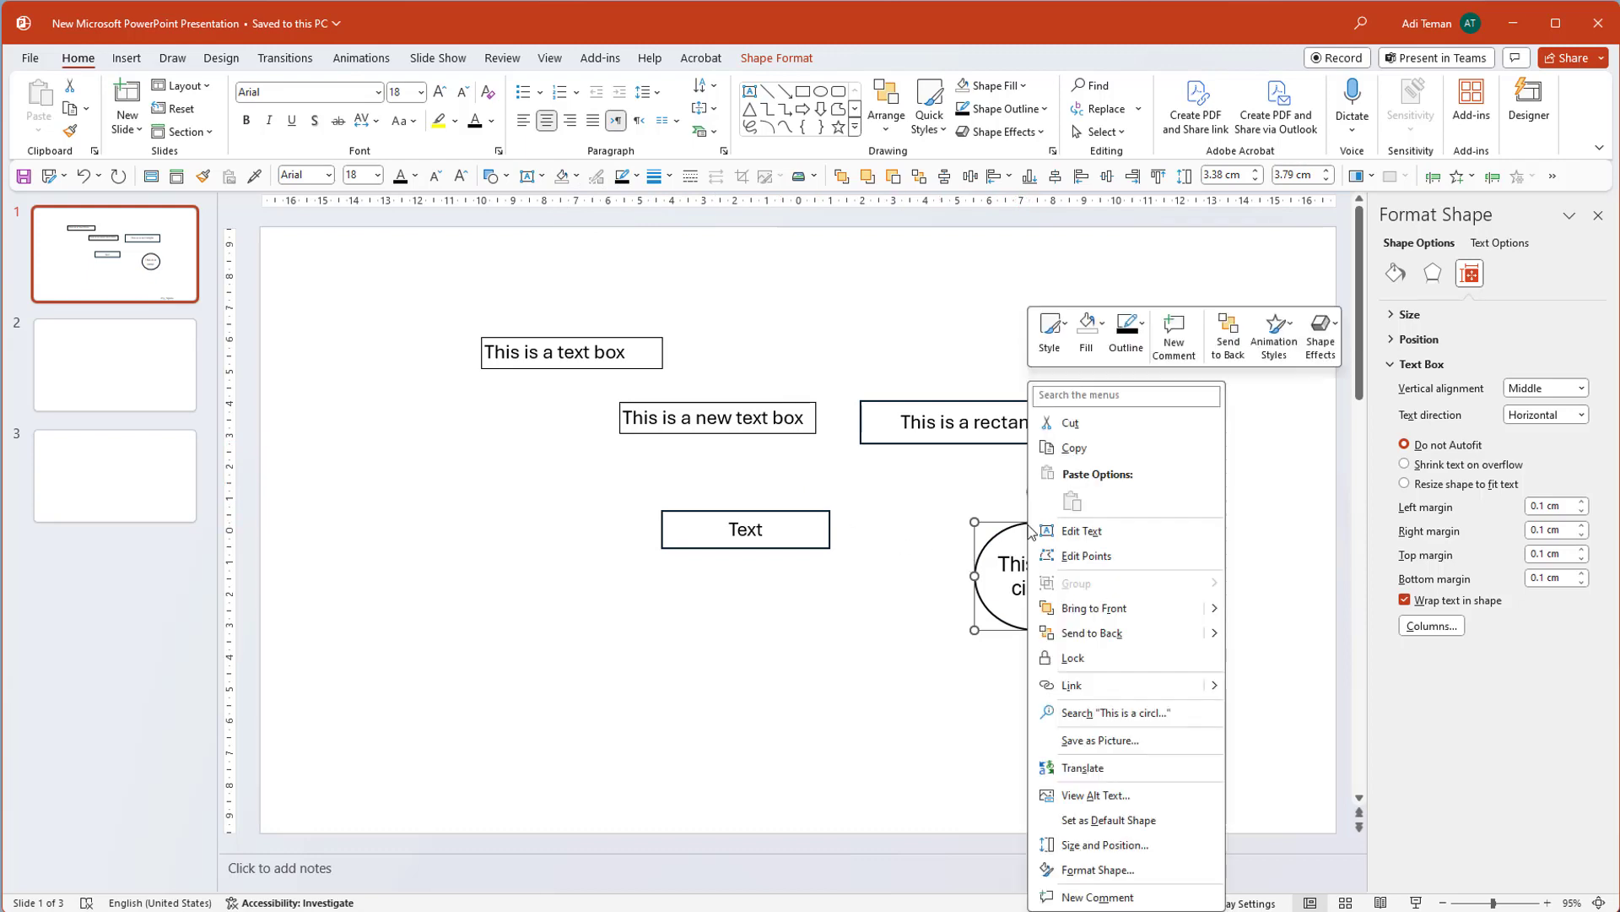
pyautogui.click(1101, 819)
pyautogui.click(1024, 741)
pyautogui.click(1066, 624)
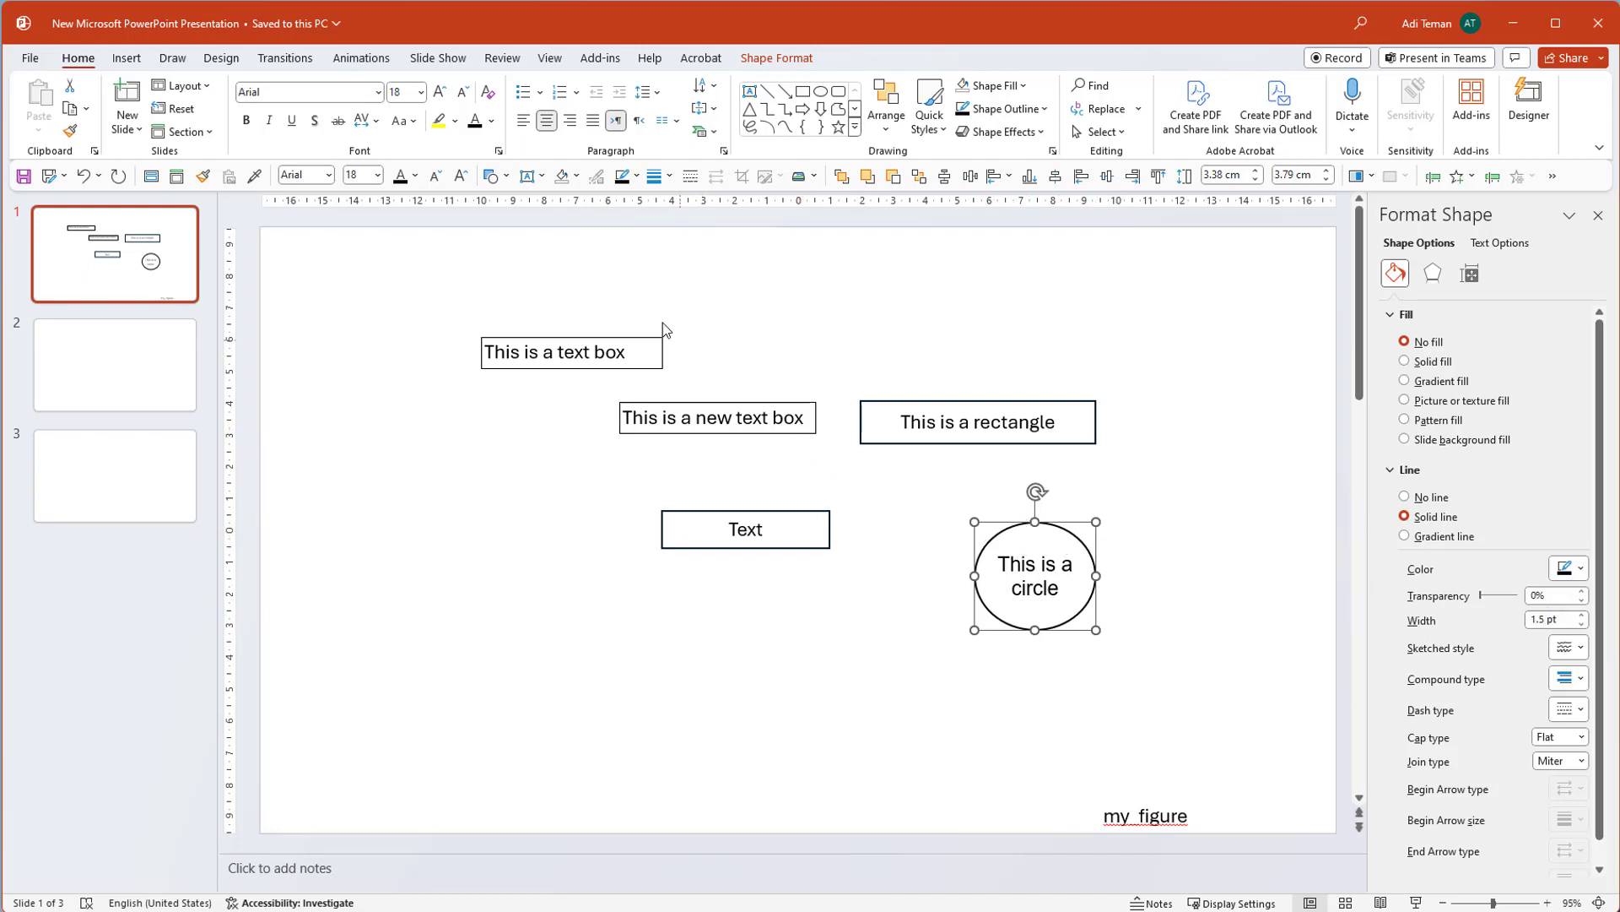
# Adjust the circle's outline width until it settles at 2 pt.
pyautogui.click(663, 178)
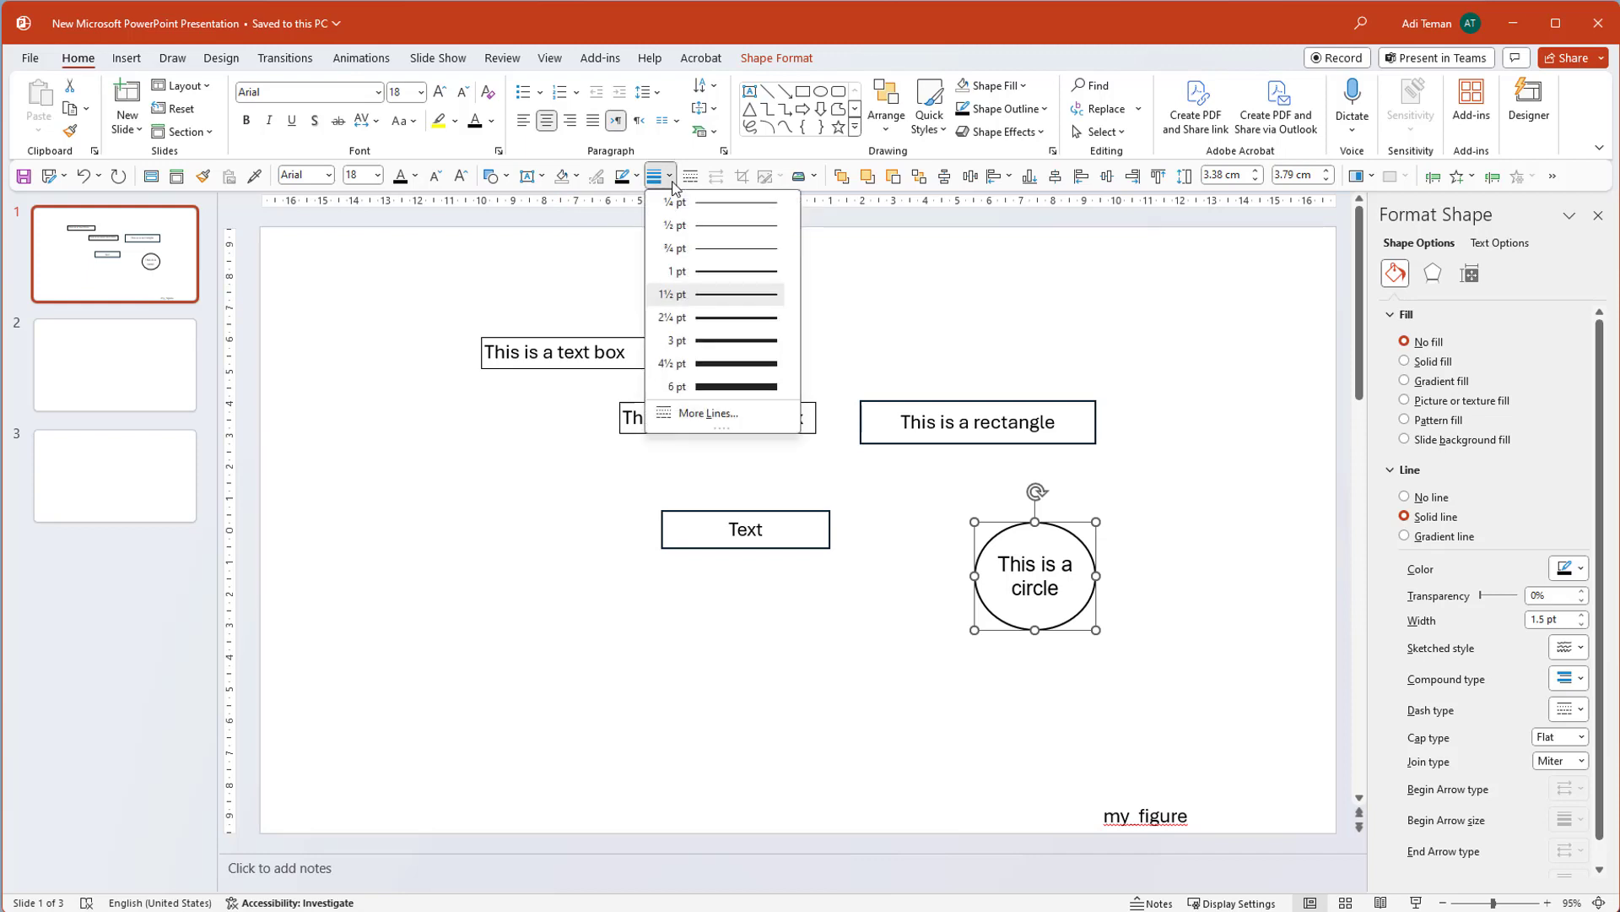
pyautogui.click(699, 244)
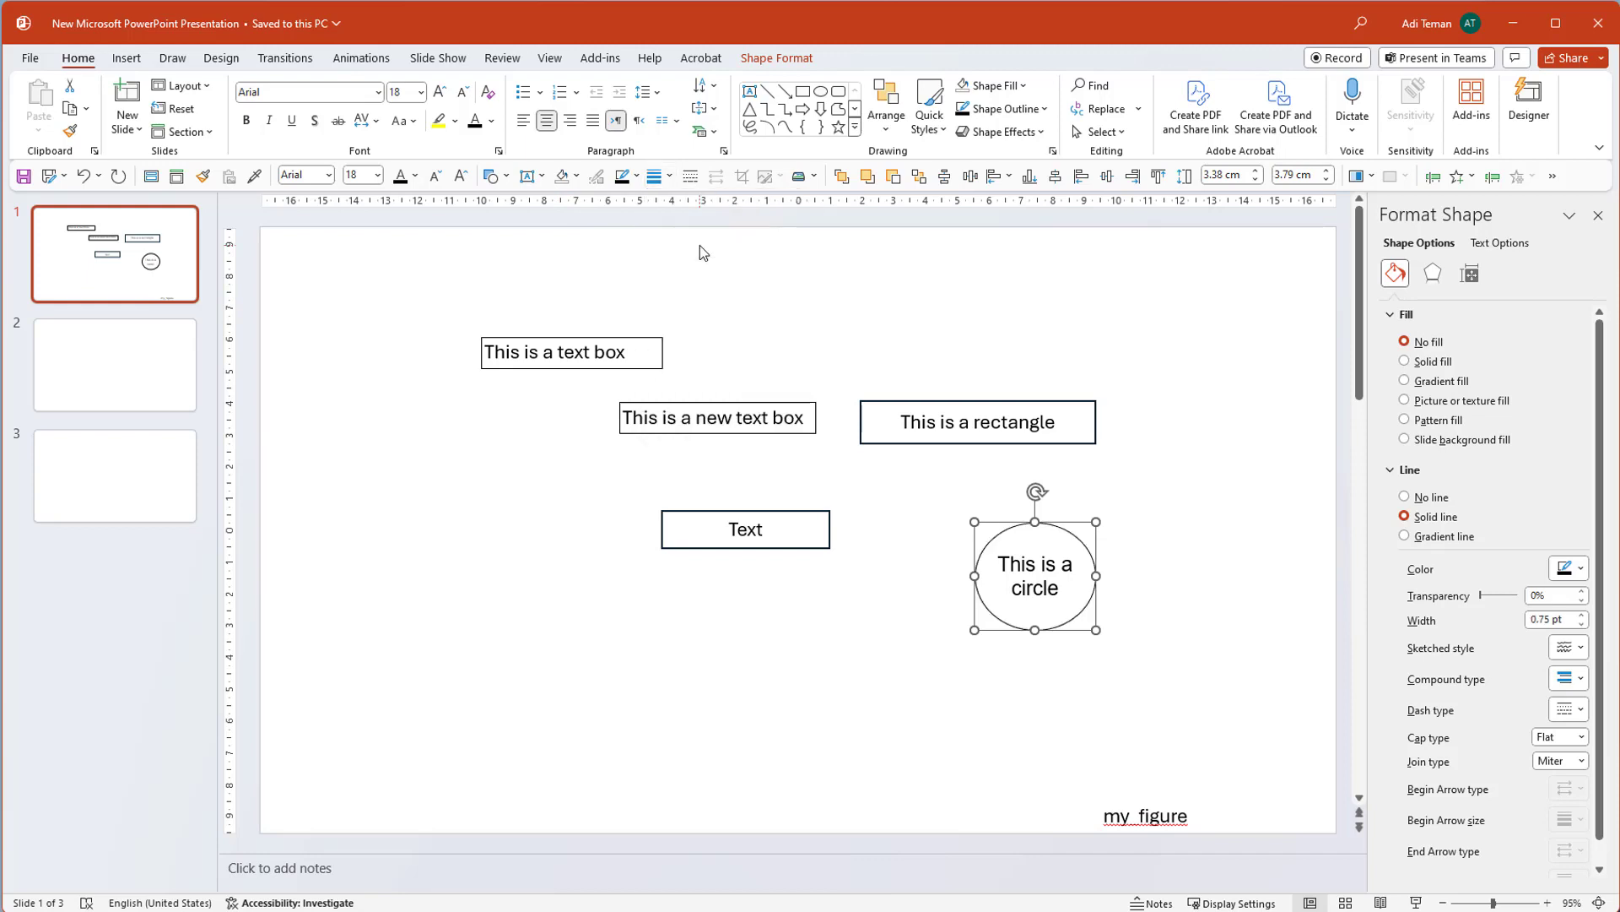
pyautogui.click(1583, 617)
pyautogui.click(1582, 616)
pyautogui.click(1582, 616)
pyautogui.click(1583, 617)
pyautogui.click(1582, 616)
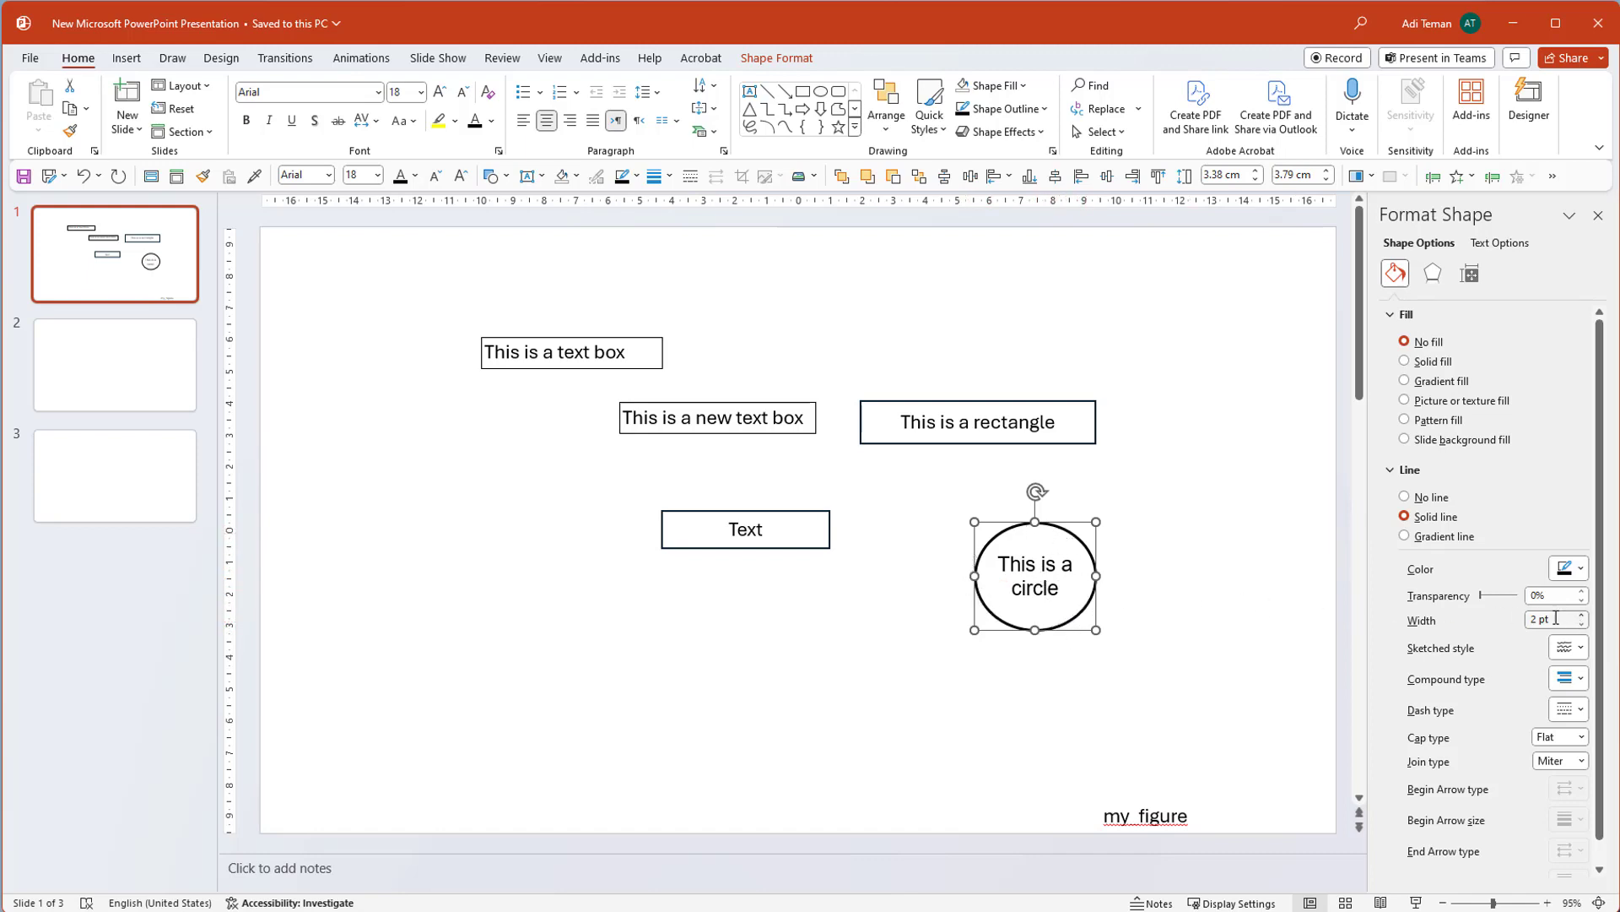
pyautogui.doubleClick(1582, 624)
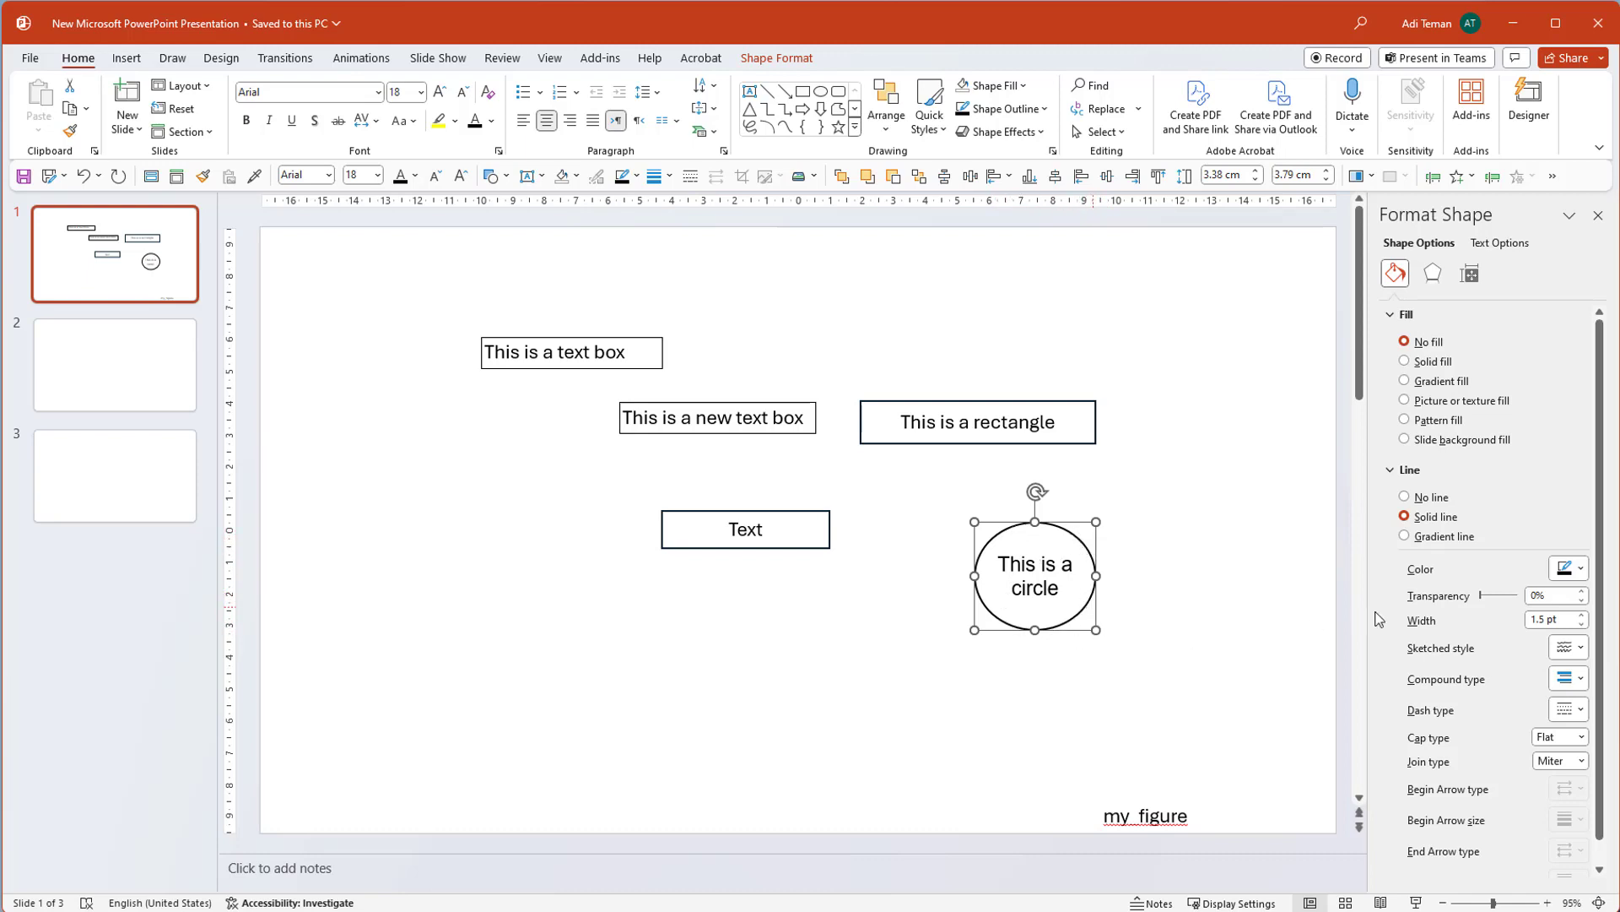
pyautogui.click(1582, 624)
pyautogui.click(1582, 624)
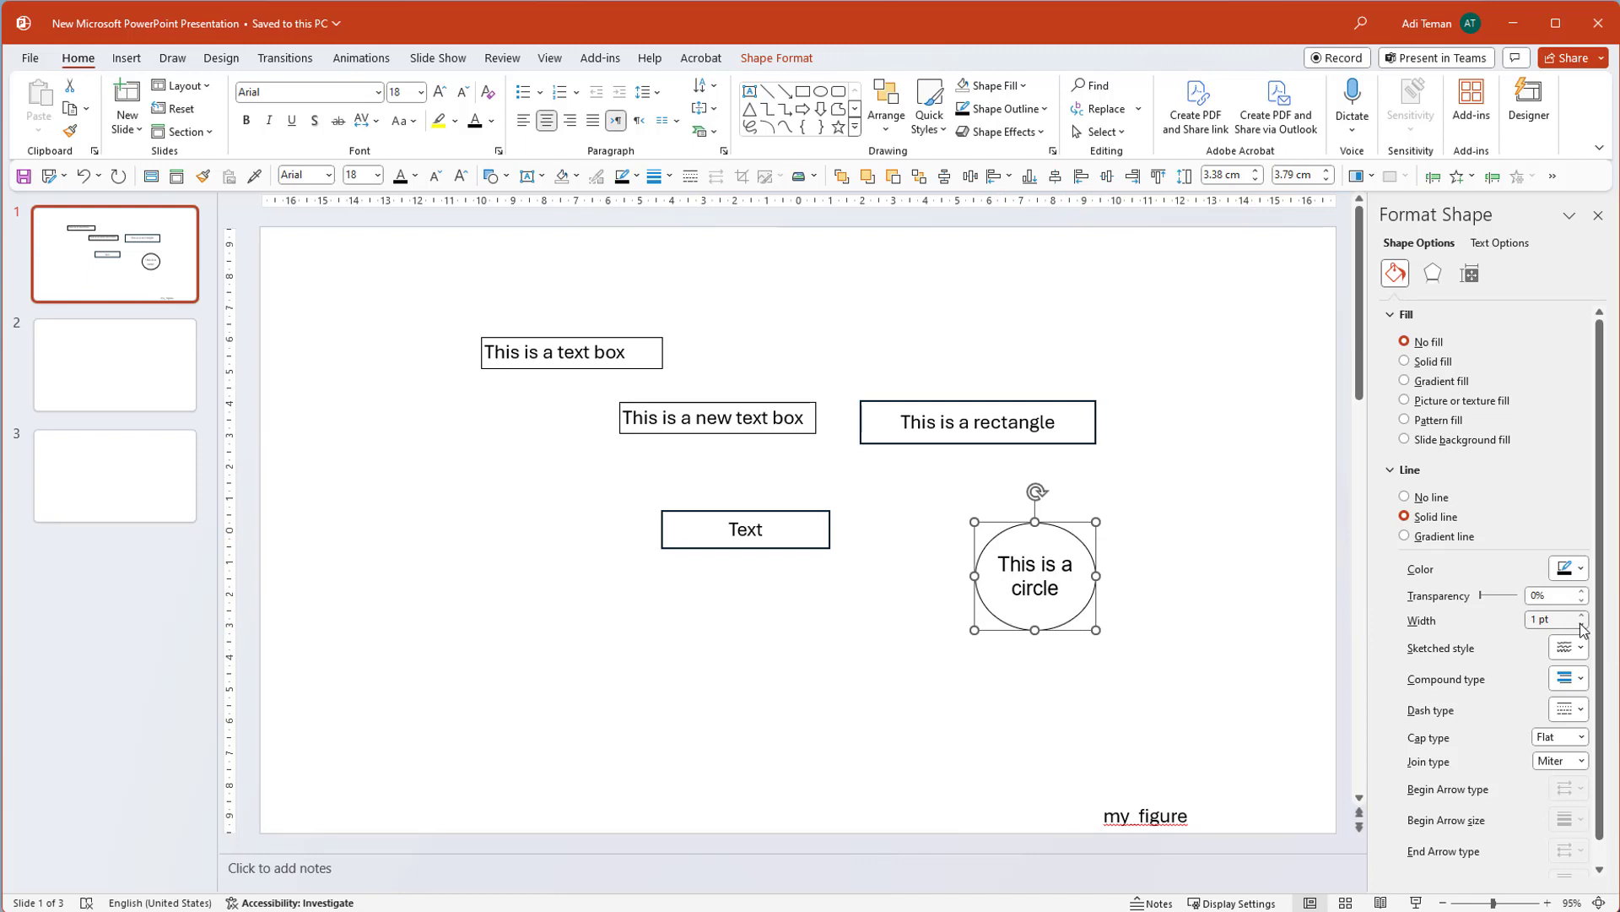
pyautogui.click(1581, 625)
pyautogui.click(1582, 624)
pyautogui.click(1581, 615)
pyautogui.click(1582, 615)
pyautogui.click(1584, 617)
pyautogui.click(1583, 616)
pyautogui.click(1583, 620)
pyautogui.click(1584, 619)
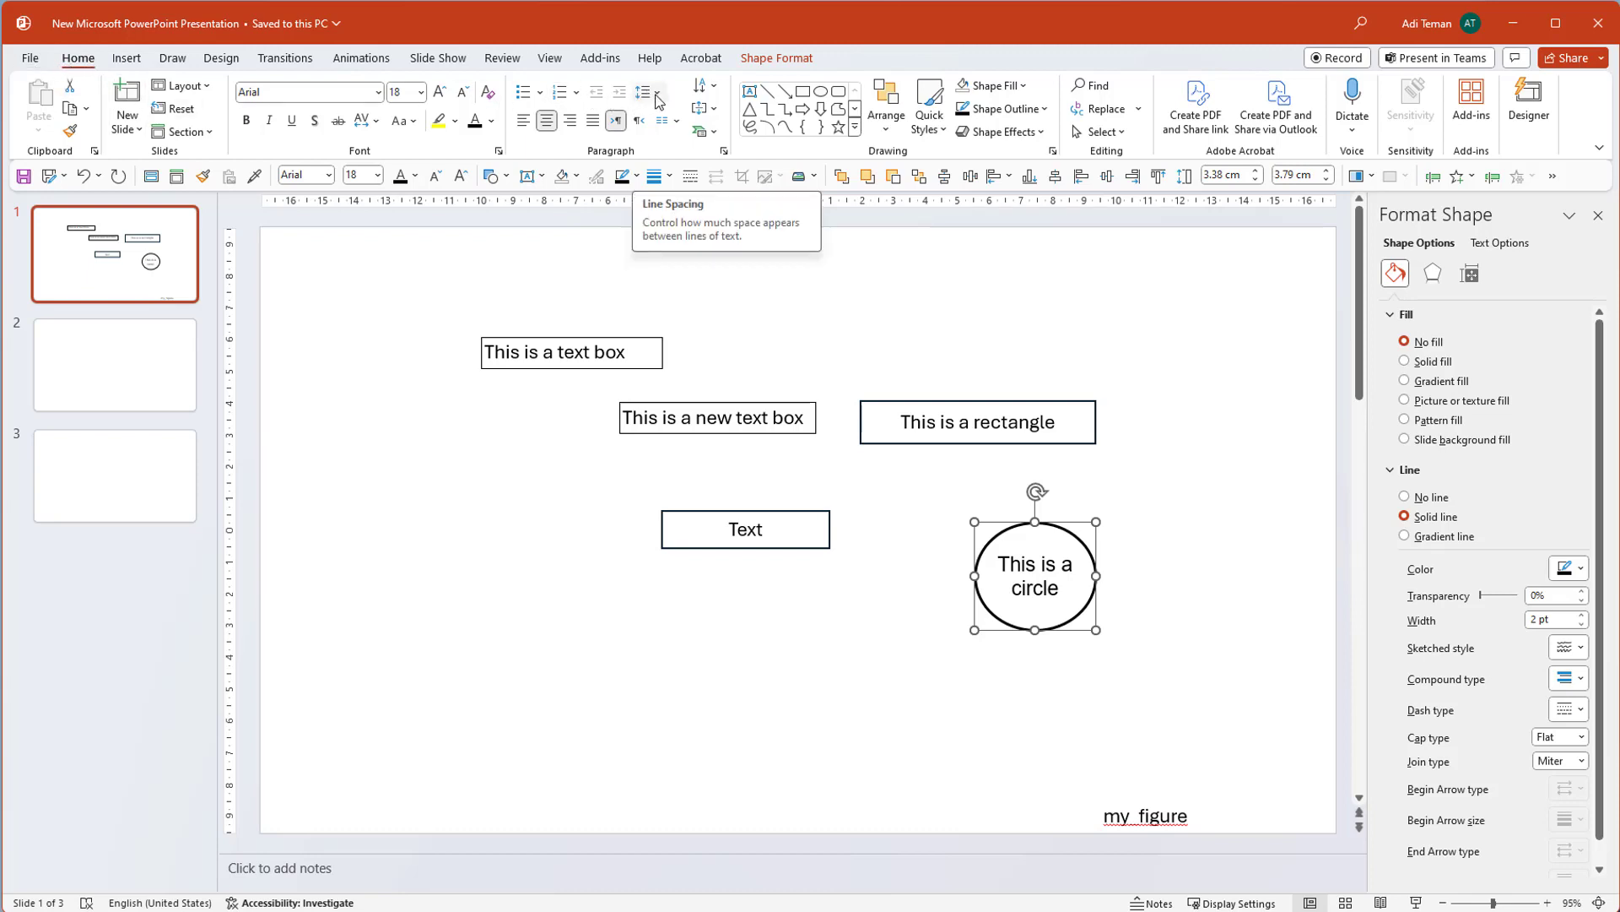
# Give the circle's text Multiple line spacing of 0.85.
pyautogui.click(723, 151)
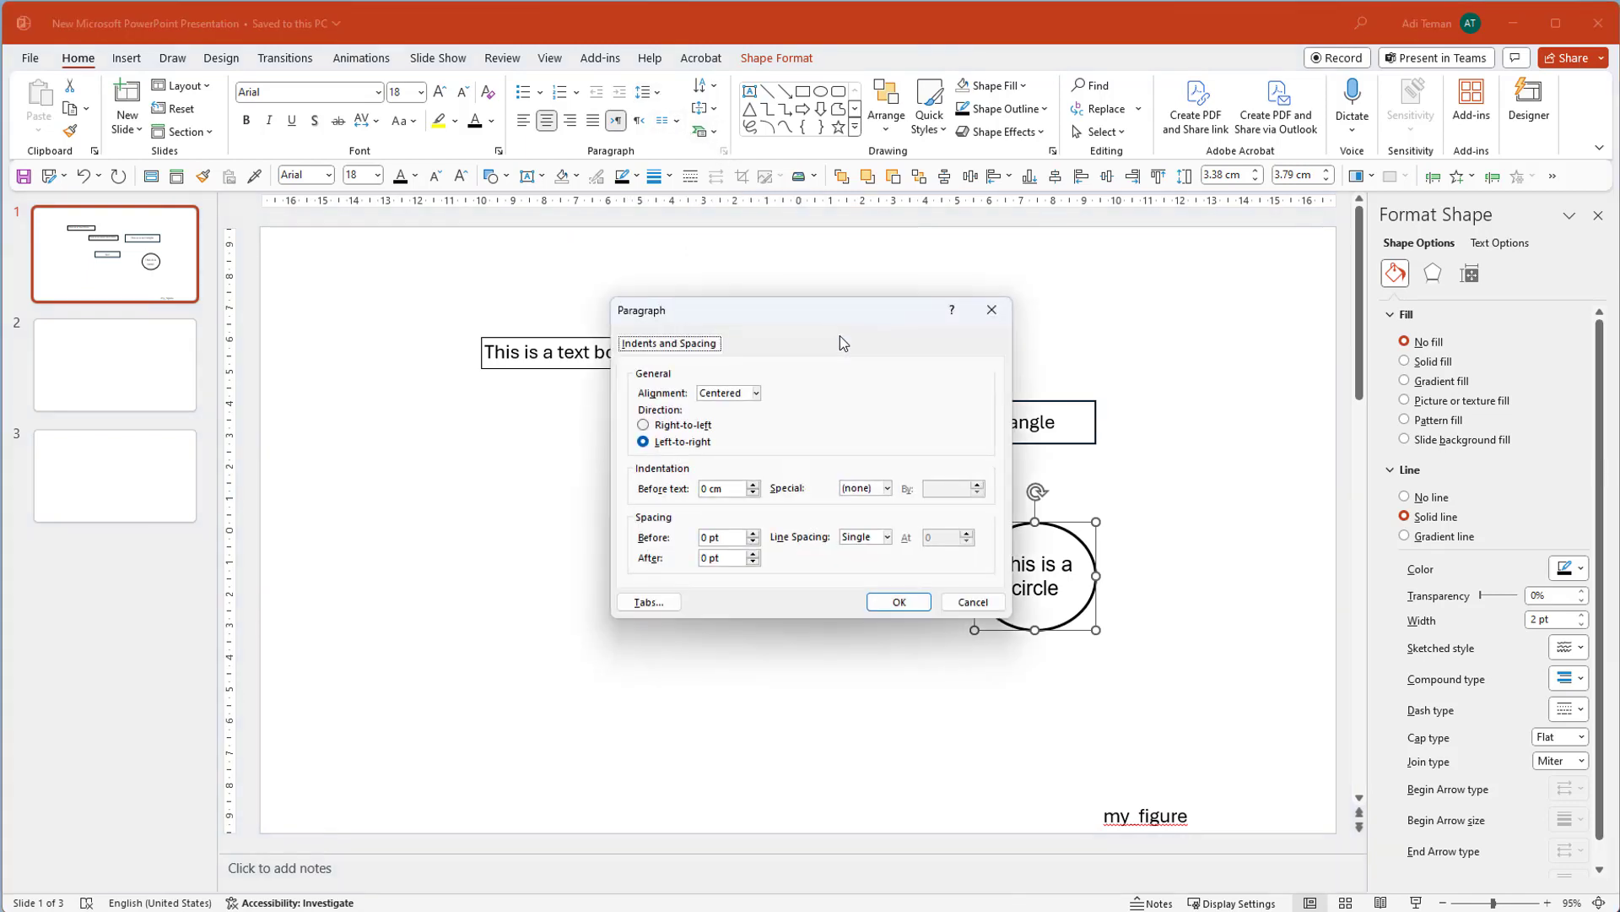
pyautogui.click(993, 312)
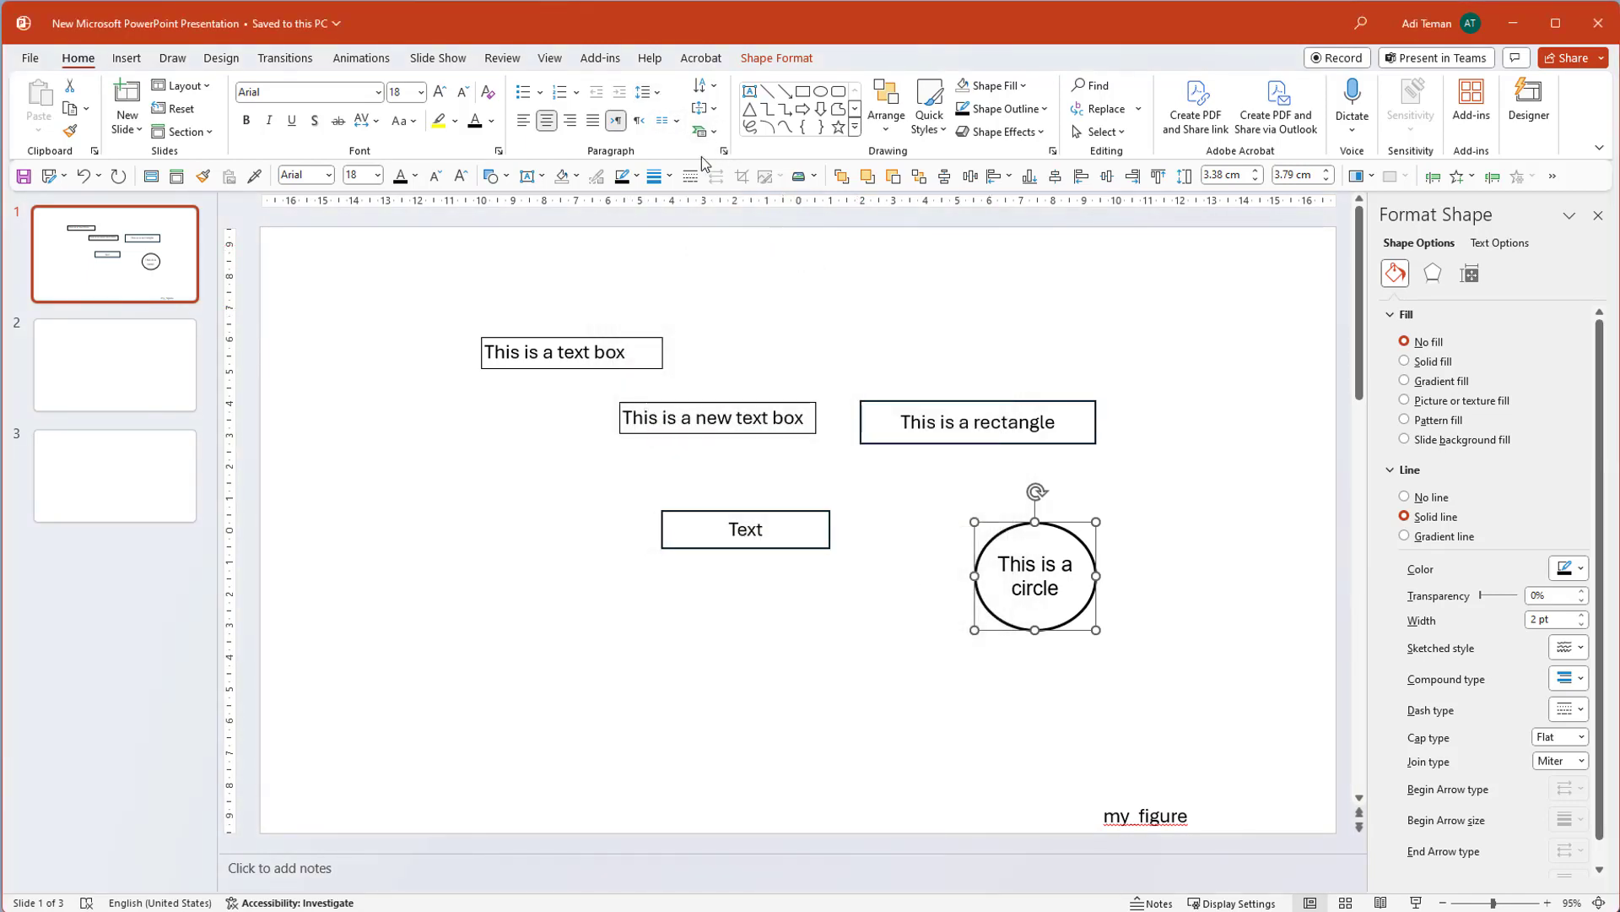
pyautogui.click(659, 94)
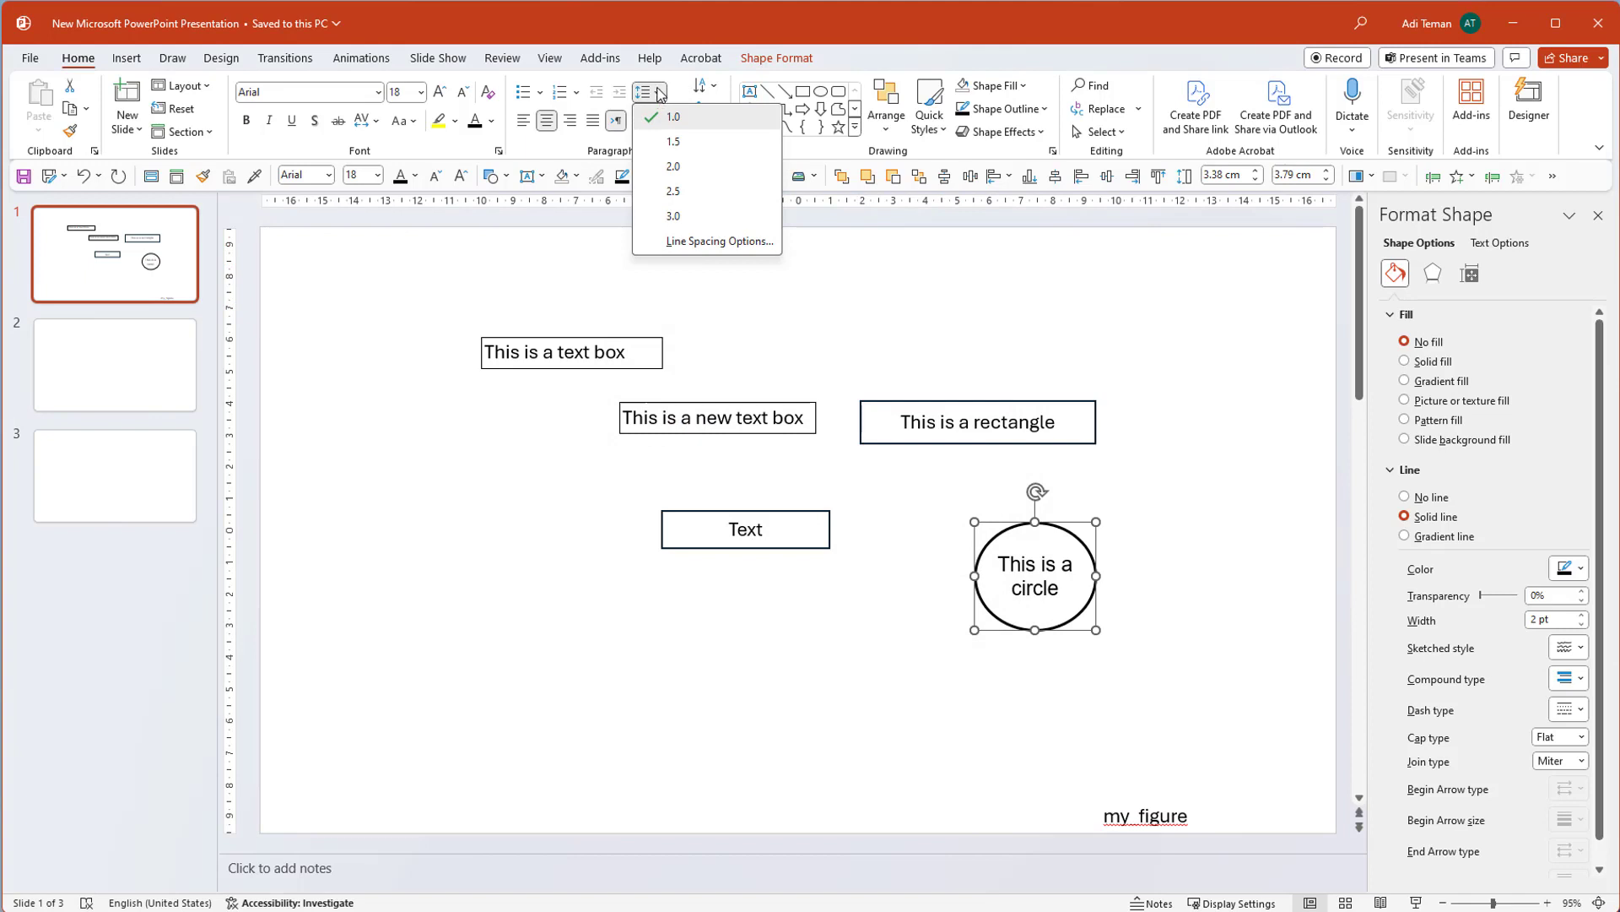
pyautogui.click(699, 243)
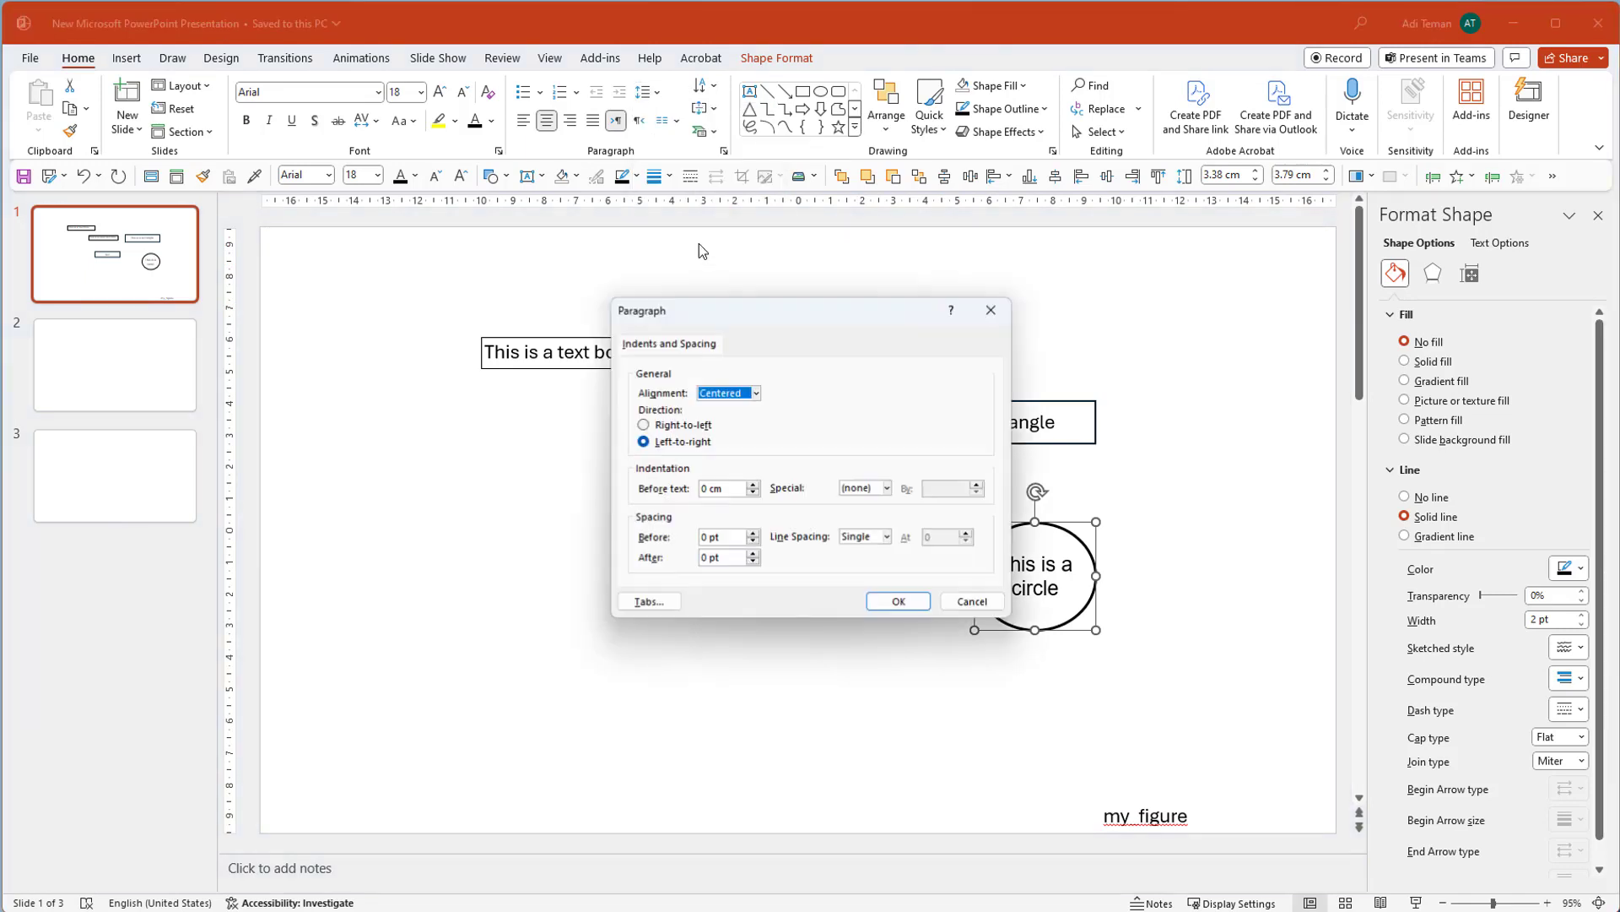
pyautogui.moveTo(659, 275); pyautogui.dragTo(538, 255)
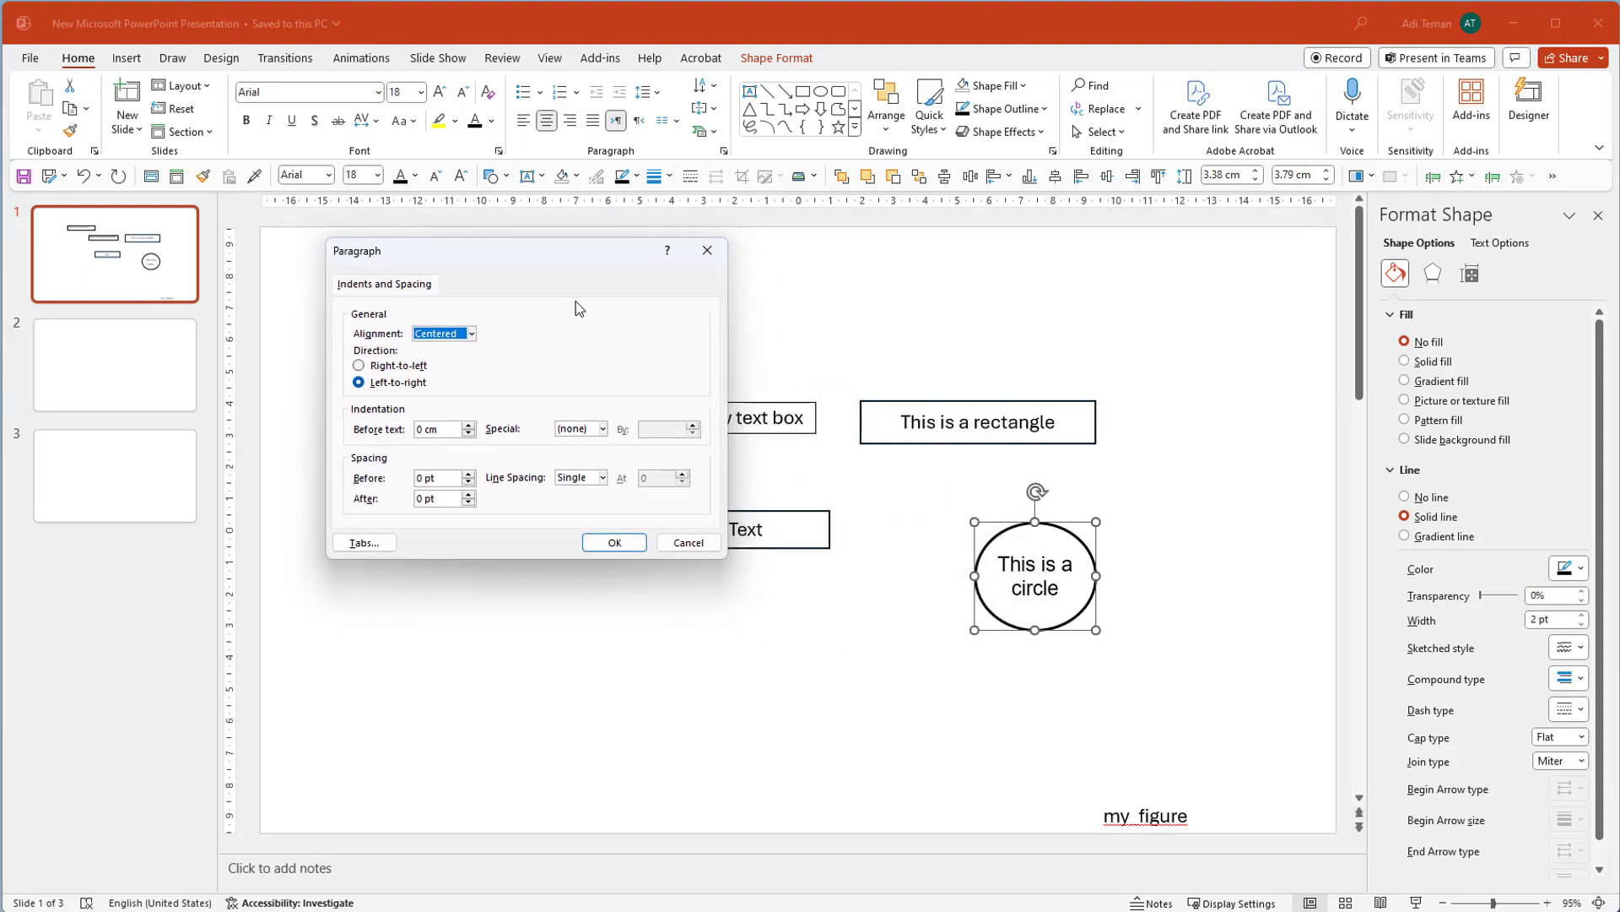
pyautogui.click(604, 480)
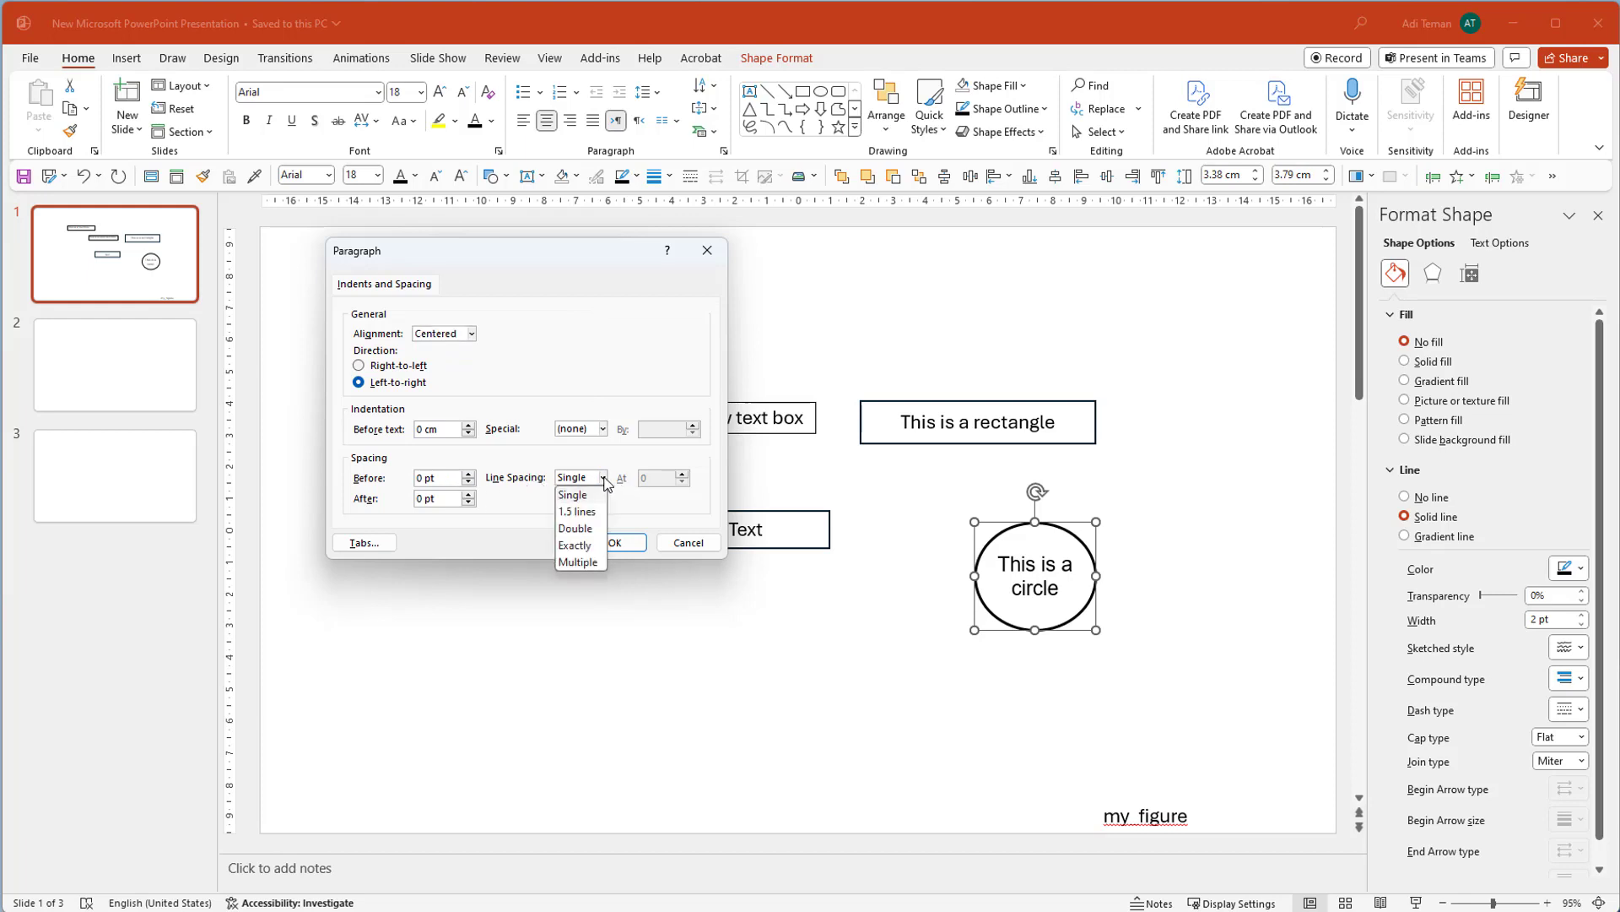
pyautogui.click(578, 562)
pyautogui.press('Tab')
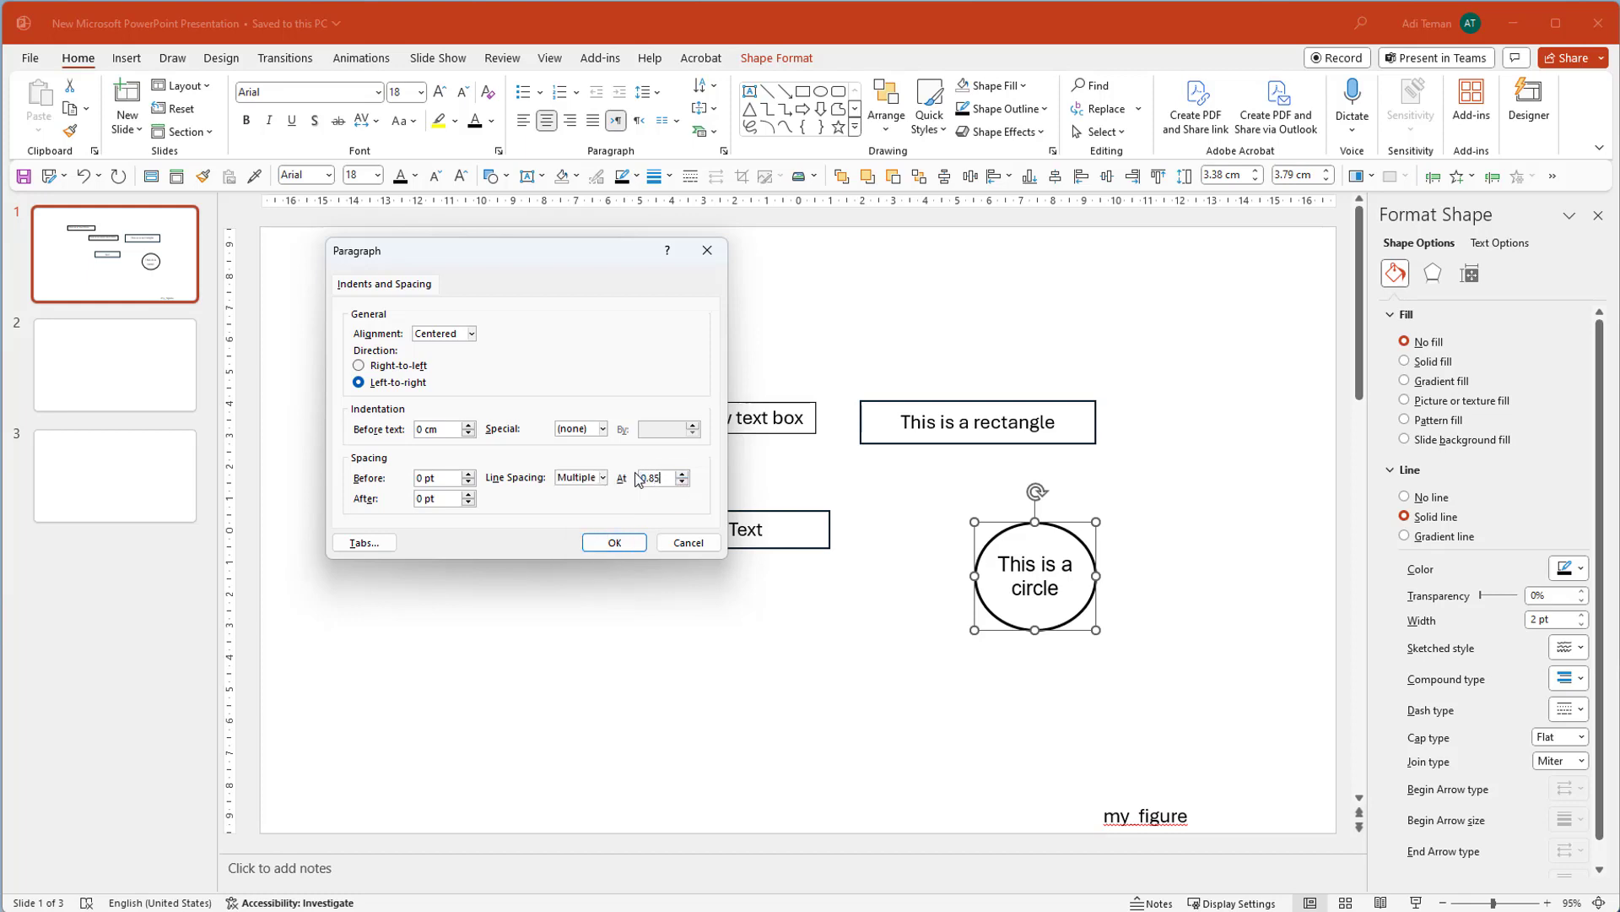
pyautogui.press('Return')
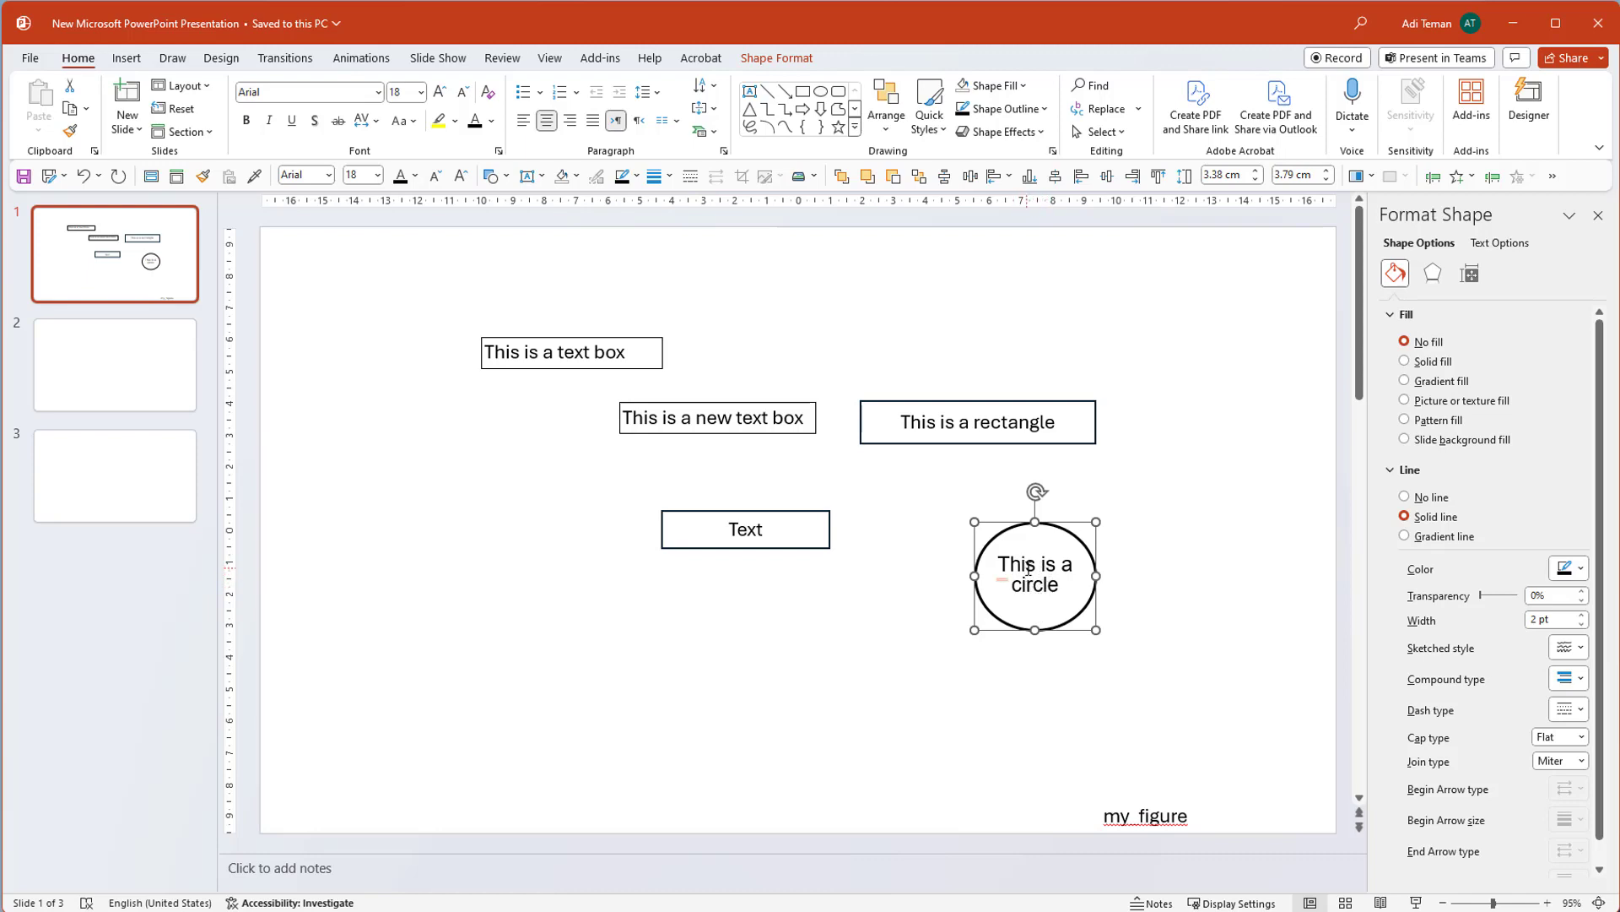
# Make the circle the default shape and narrow the top text box so it wraps to two lines.
pyautogui.rightClick(1093, 604)
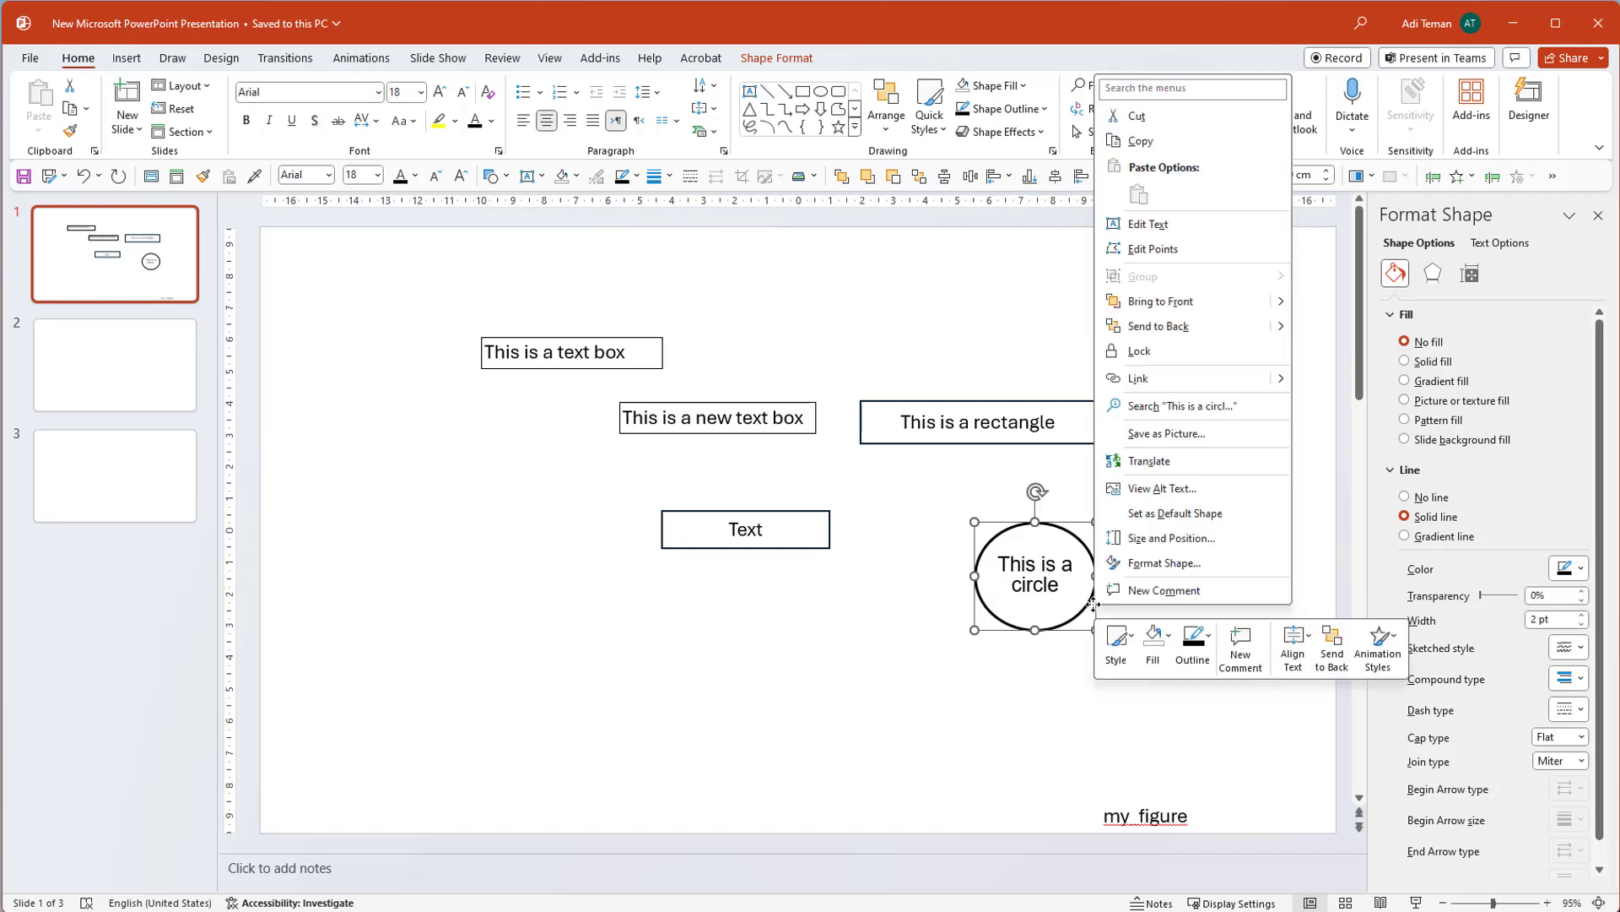
pyautogui.click(1157, 522)
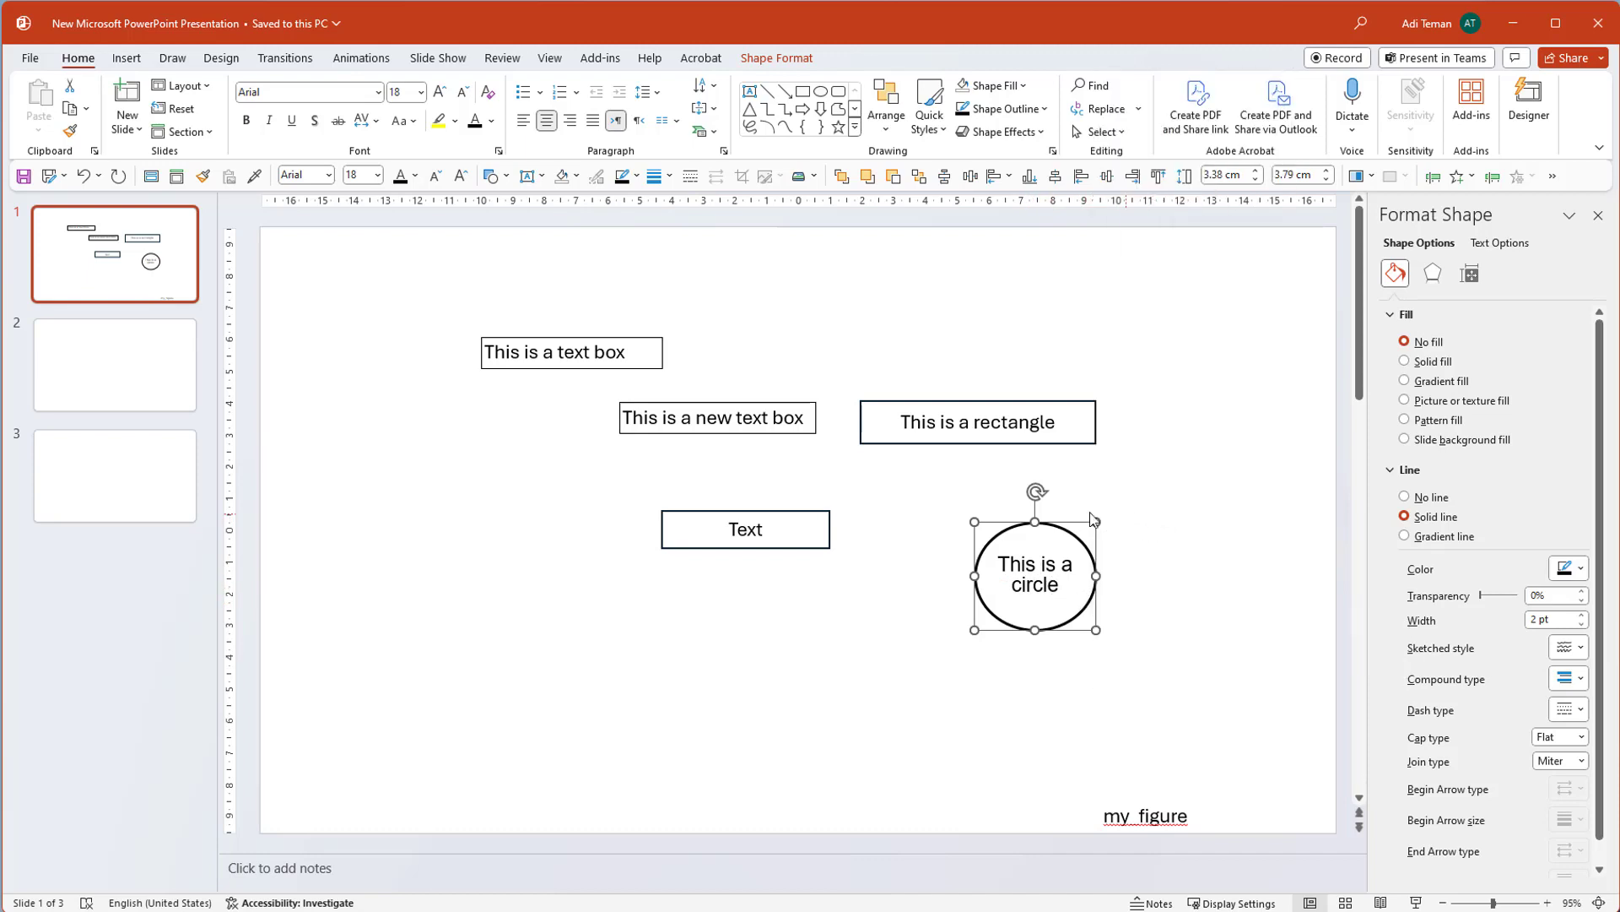
pyautogui.click(628, 358)
pyautogui.moveTo(662, 352); pyautogui.dragTo(621, 343)
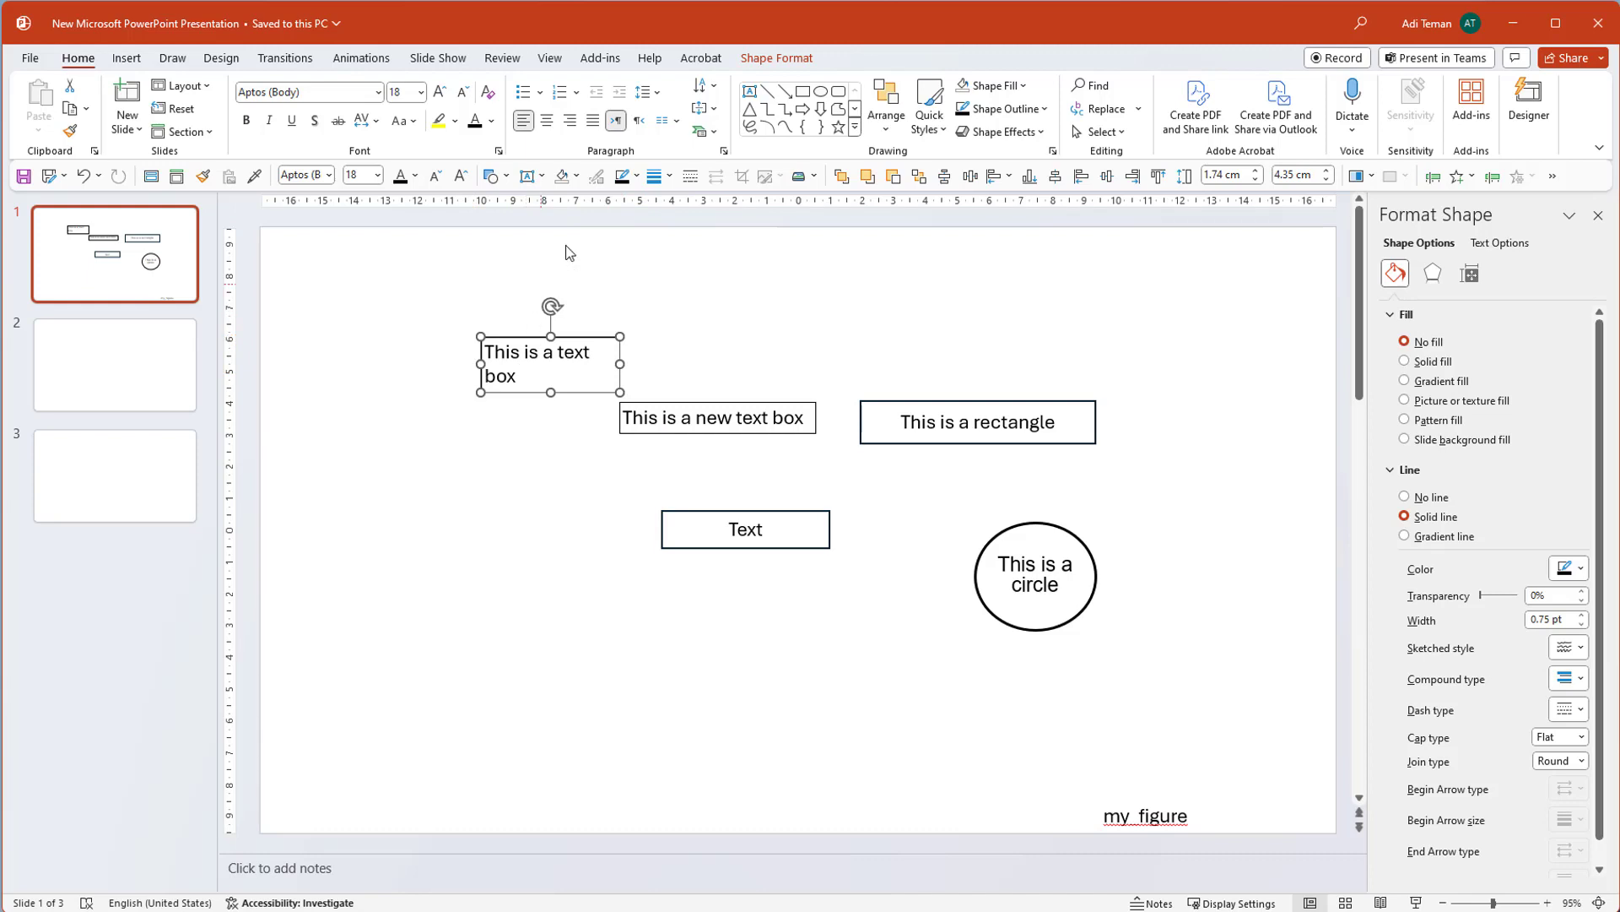
# Give the 'This is a text box' text Multiple line spacing of 0.85.
pyautogui.click(648, 95)
pyautogui.click(675, 245)
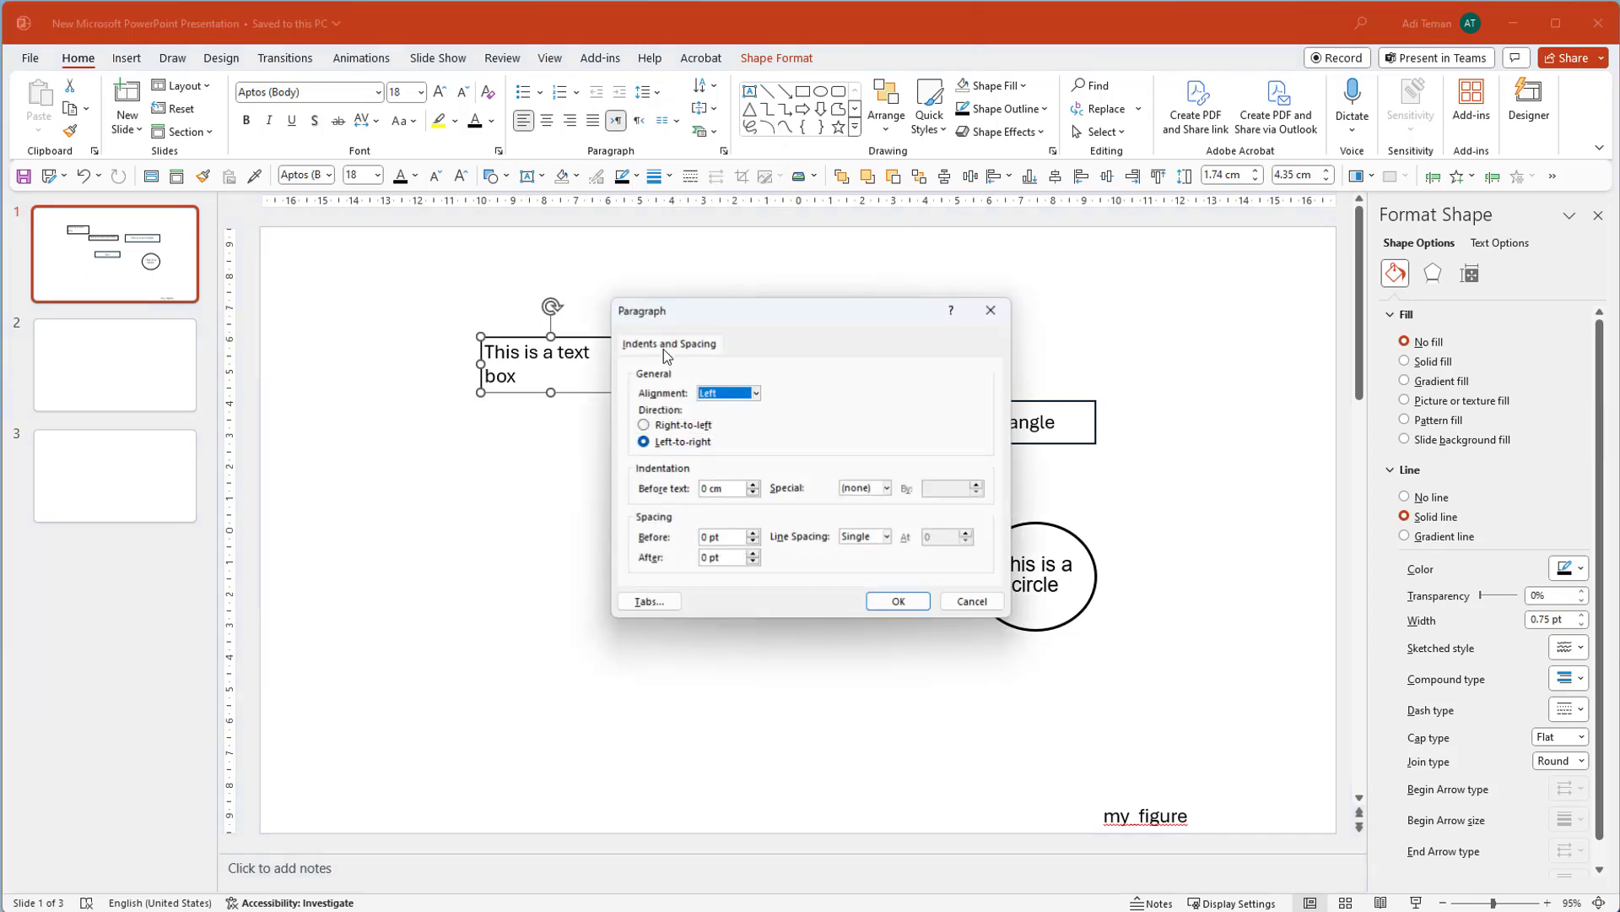
pyautogui.click(886, 537)
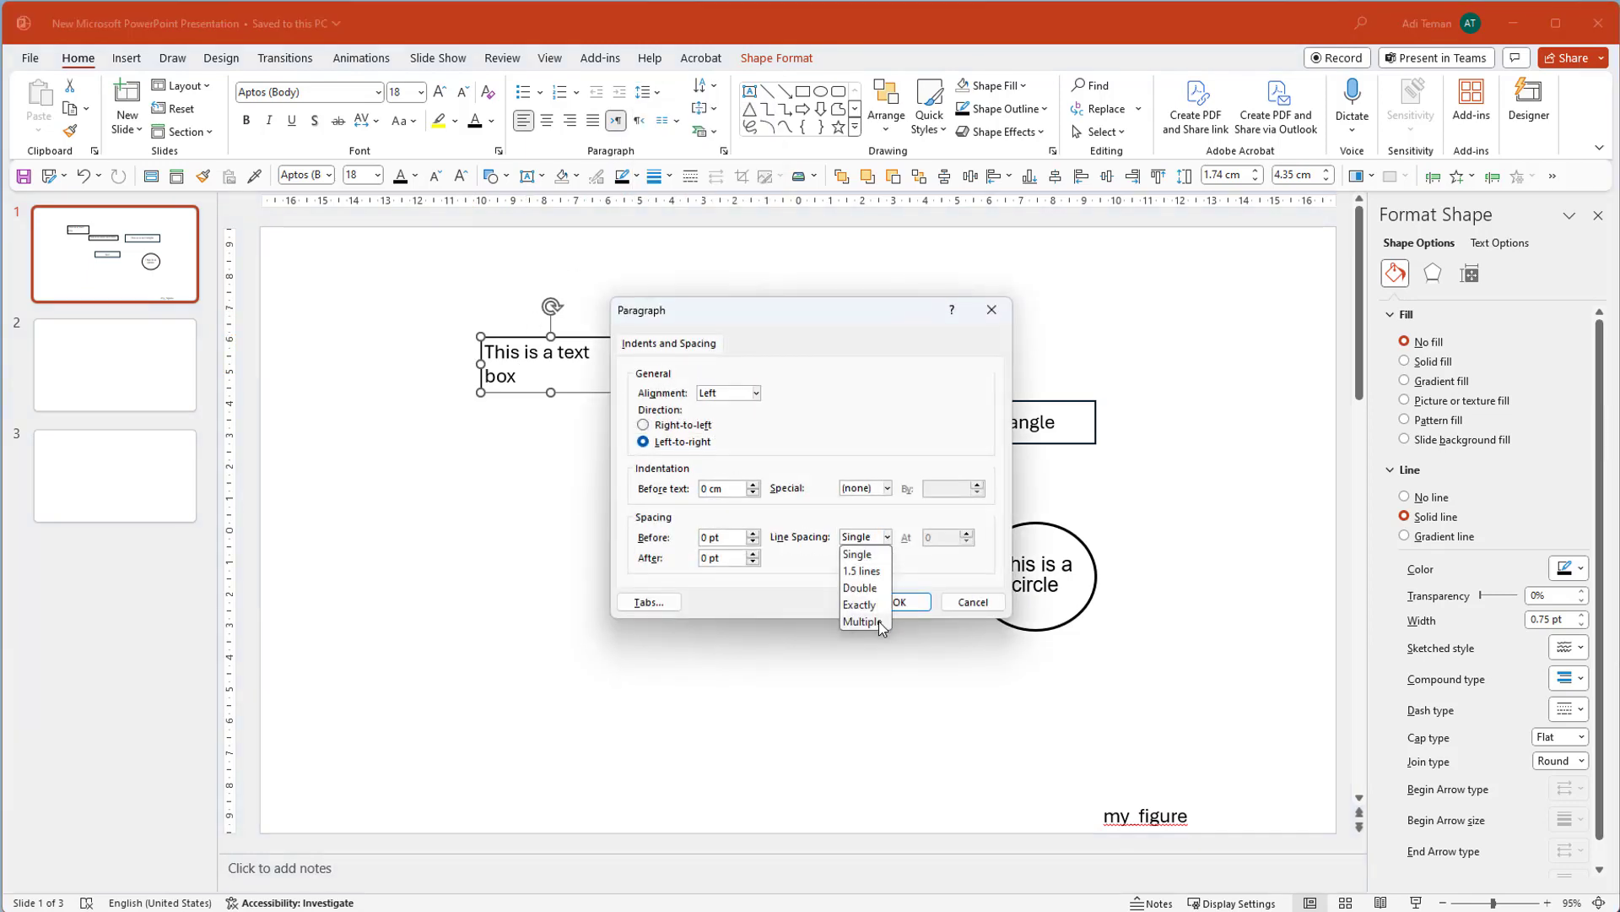
pyautogui.click(863, 622)
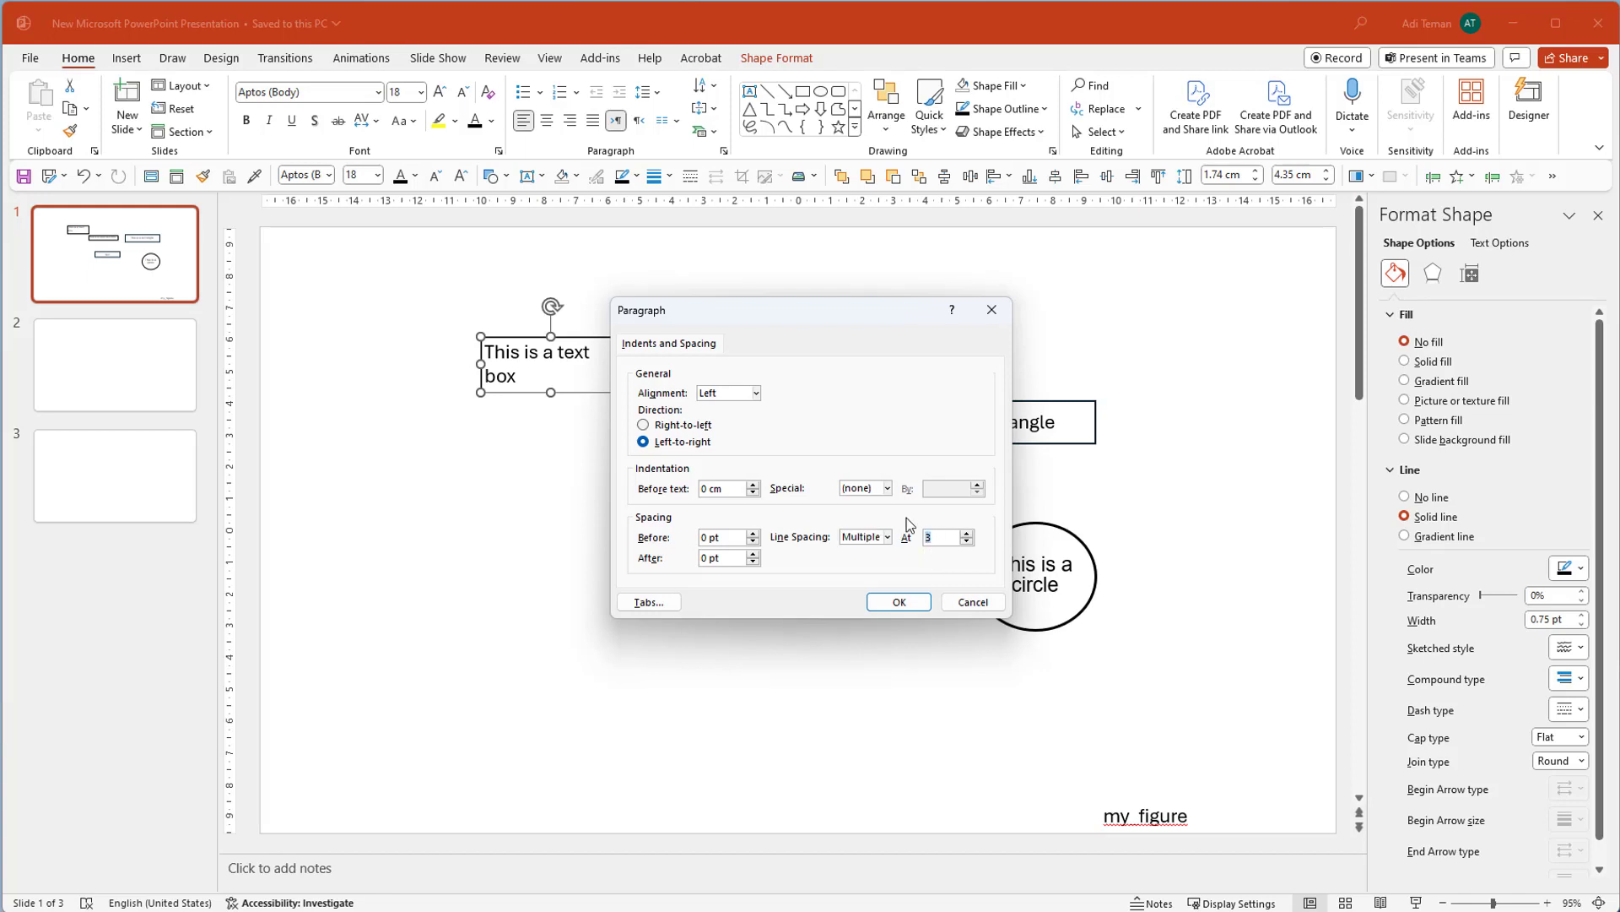
pyautogui.click(900, 602)
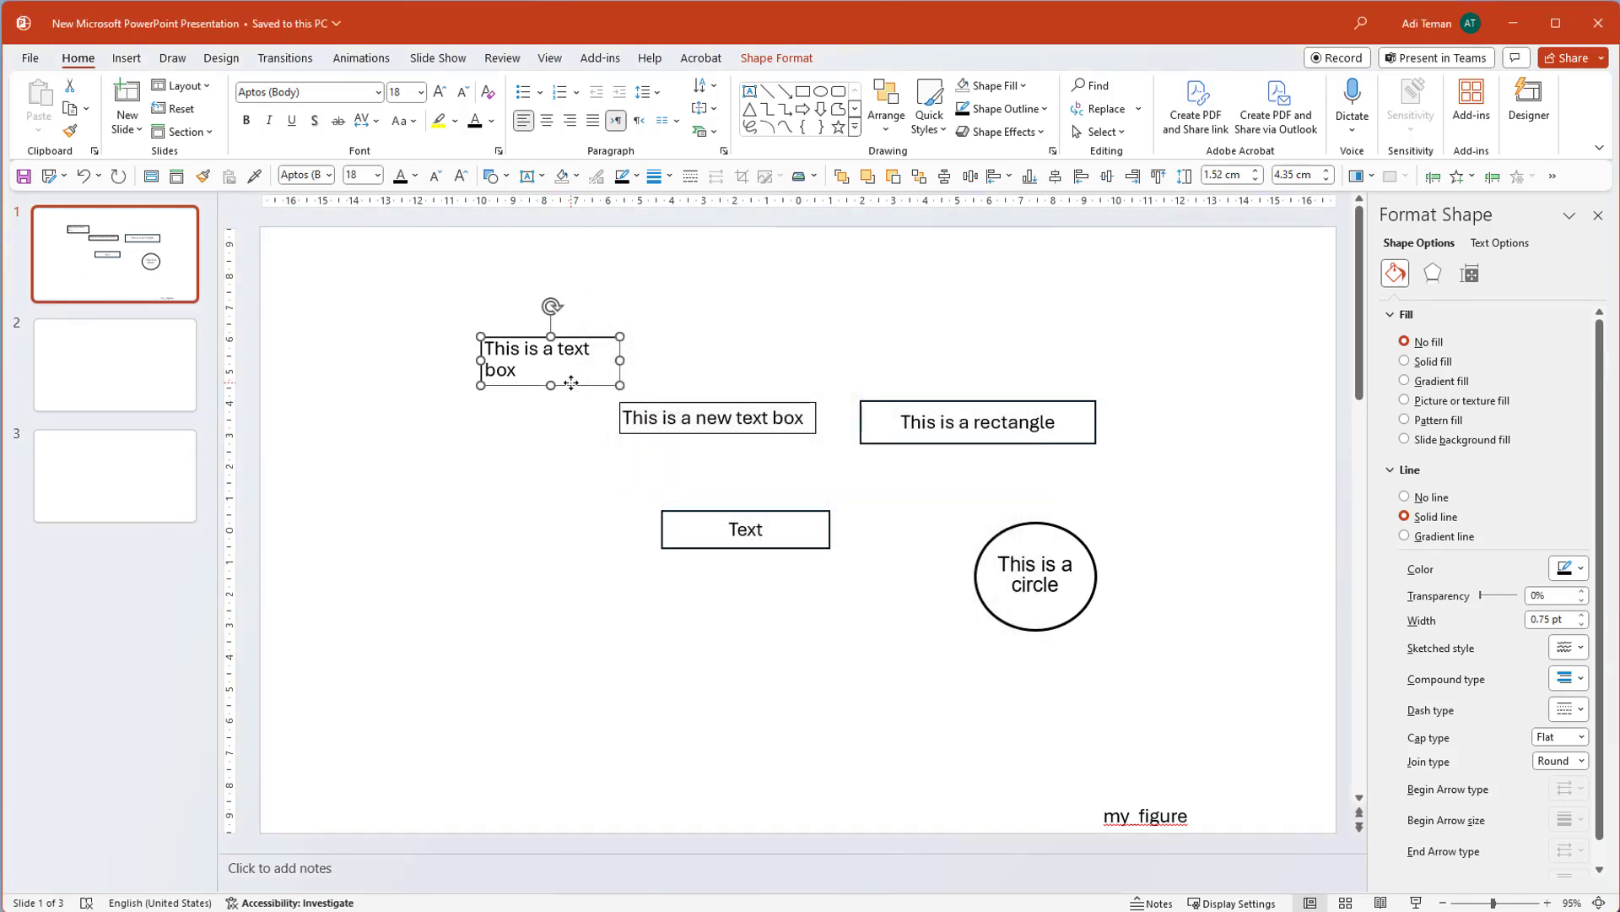
# Change the text box's font to Arial.
pyautogui.click(378, 92)
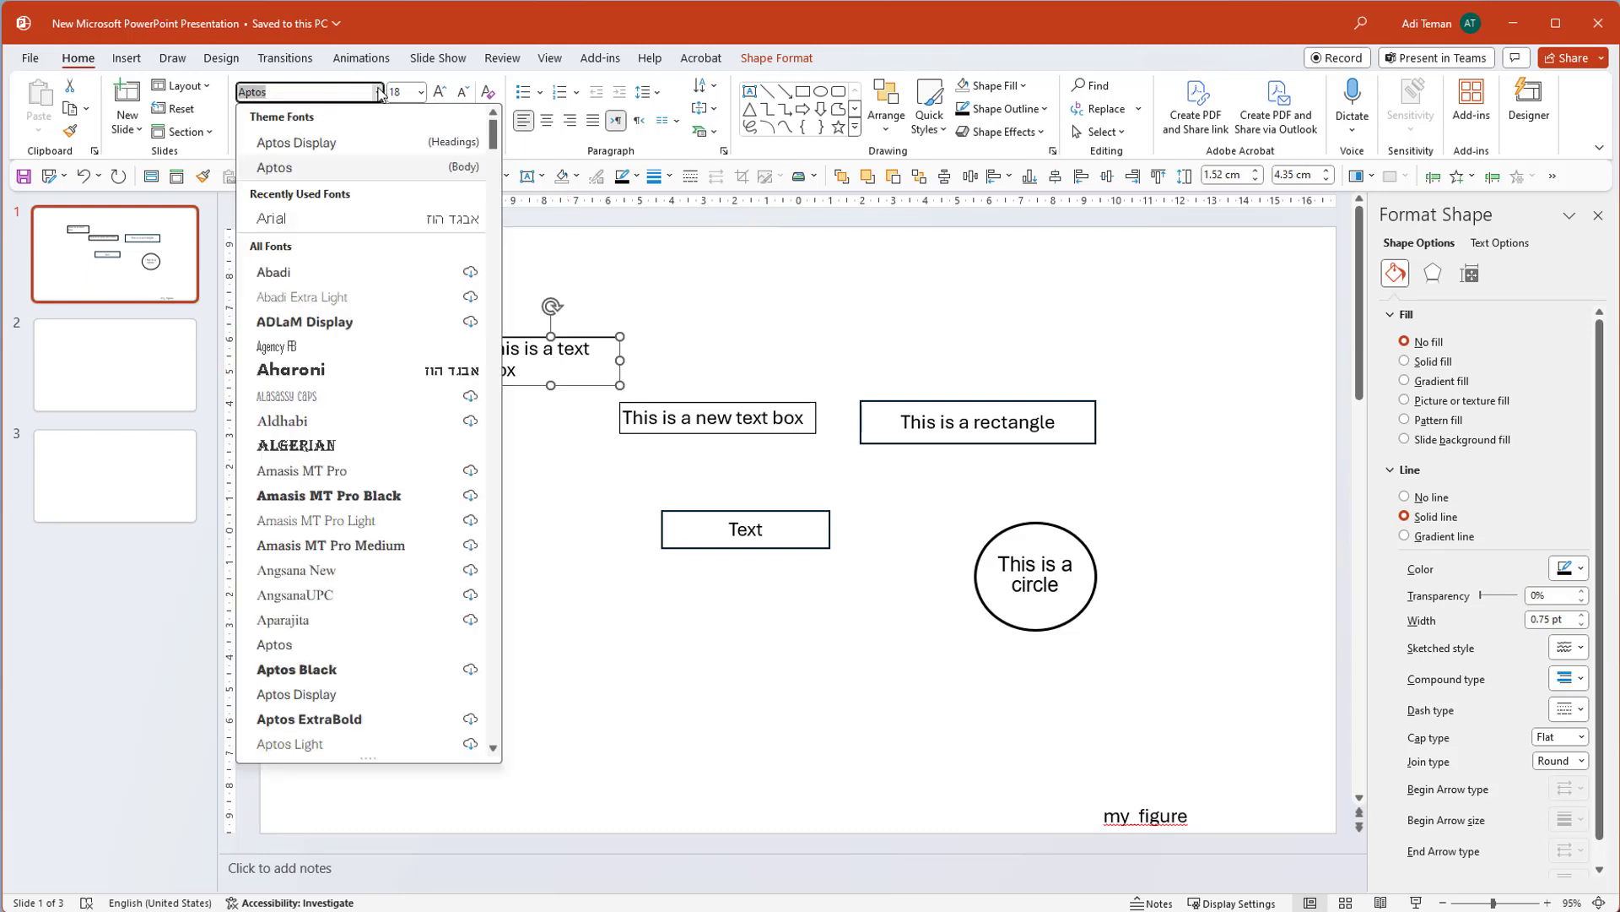
pyautogui.click(336, 216)
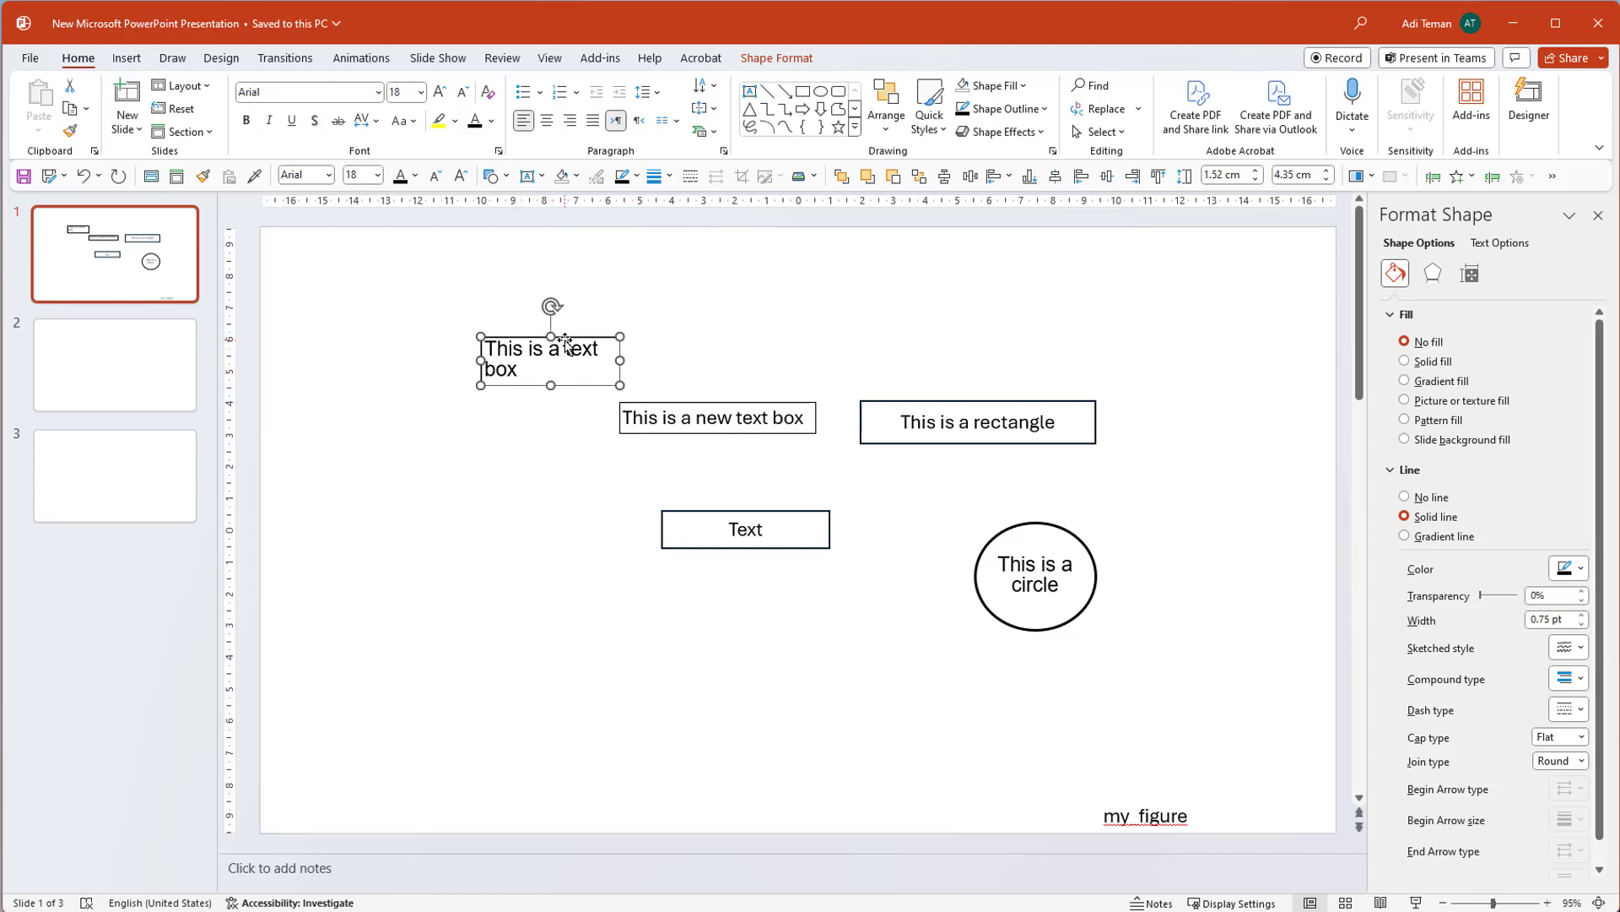
pyautogui.click(529, 419)
# Set the top text box's formatting as the default text box.
pyautogui.rightClick(576, 388)
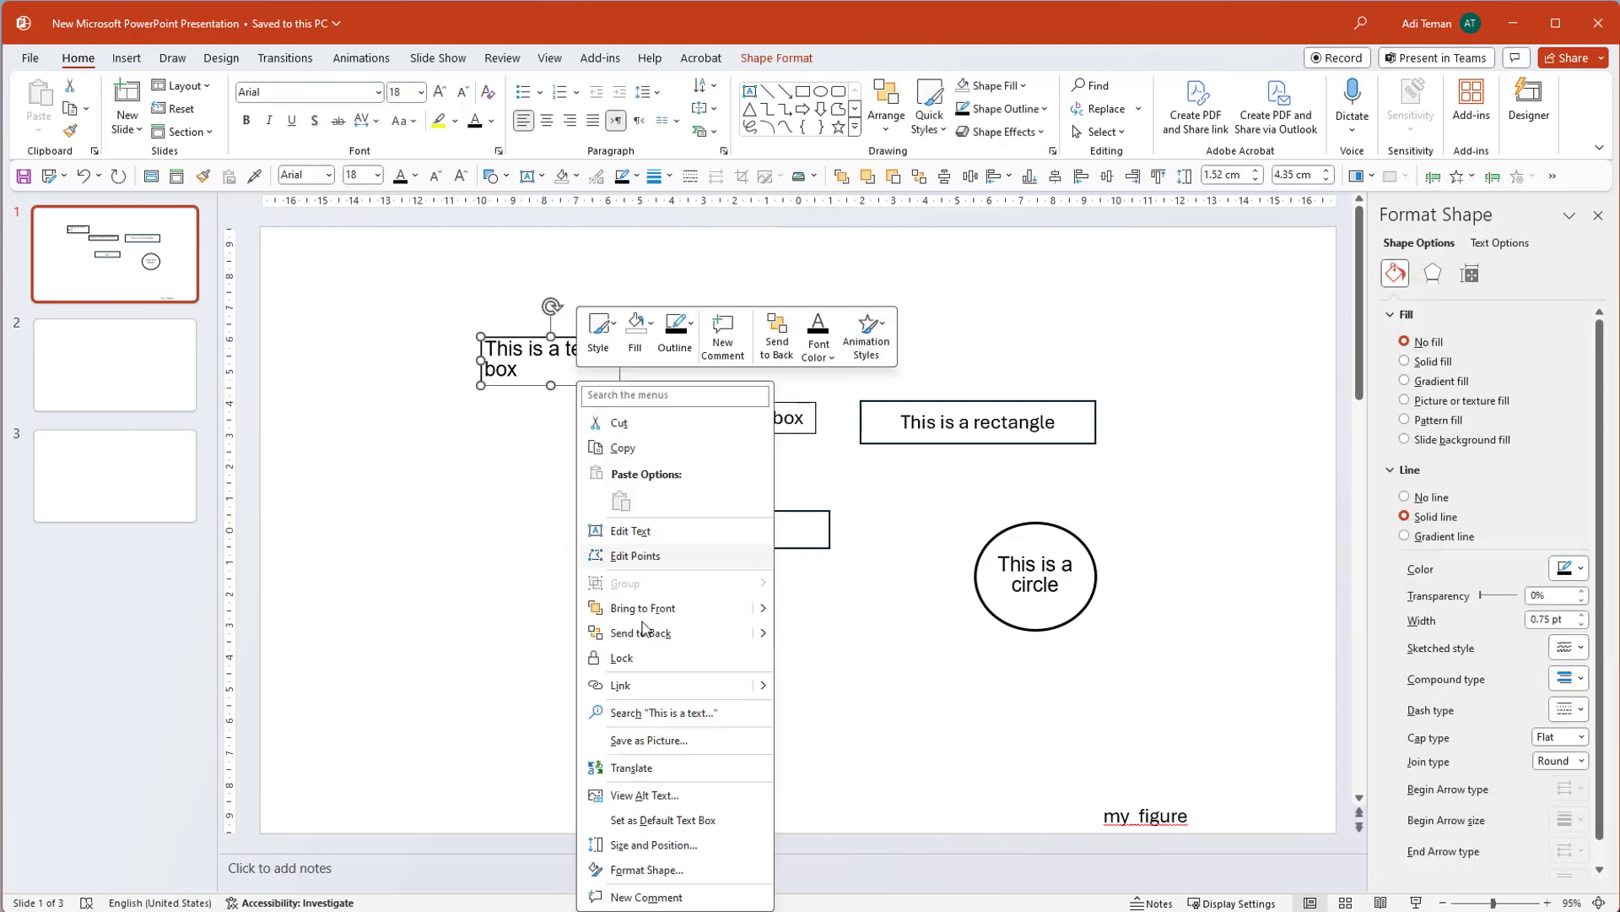
pyautogui.click(656, 826)
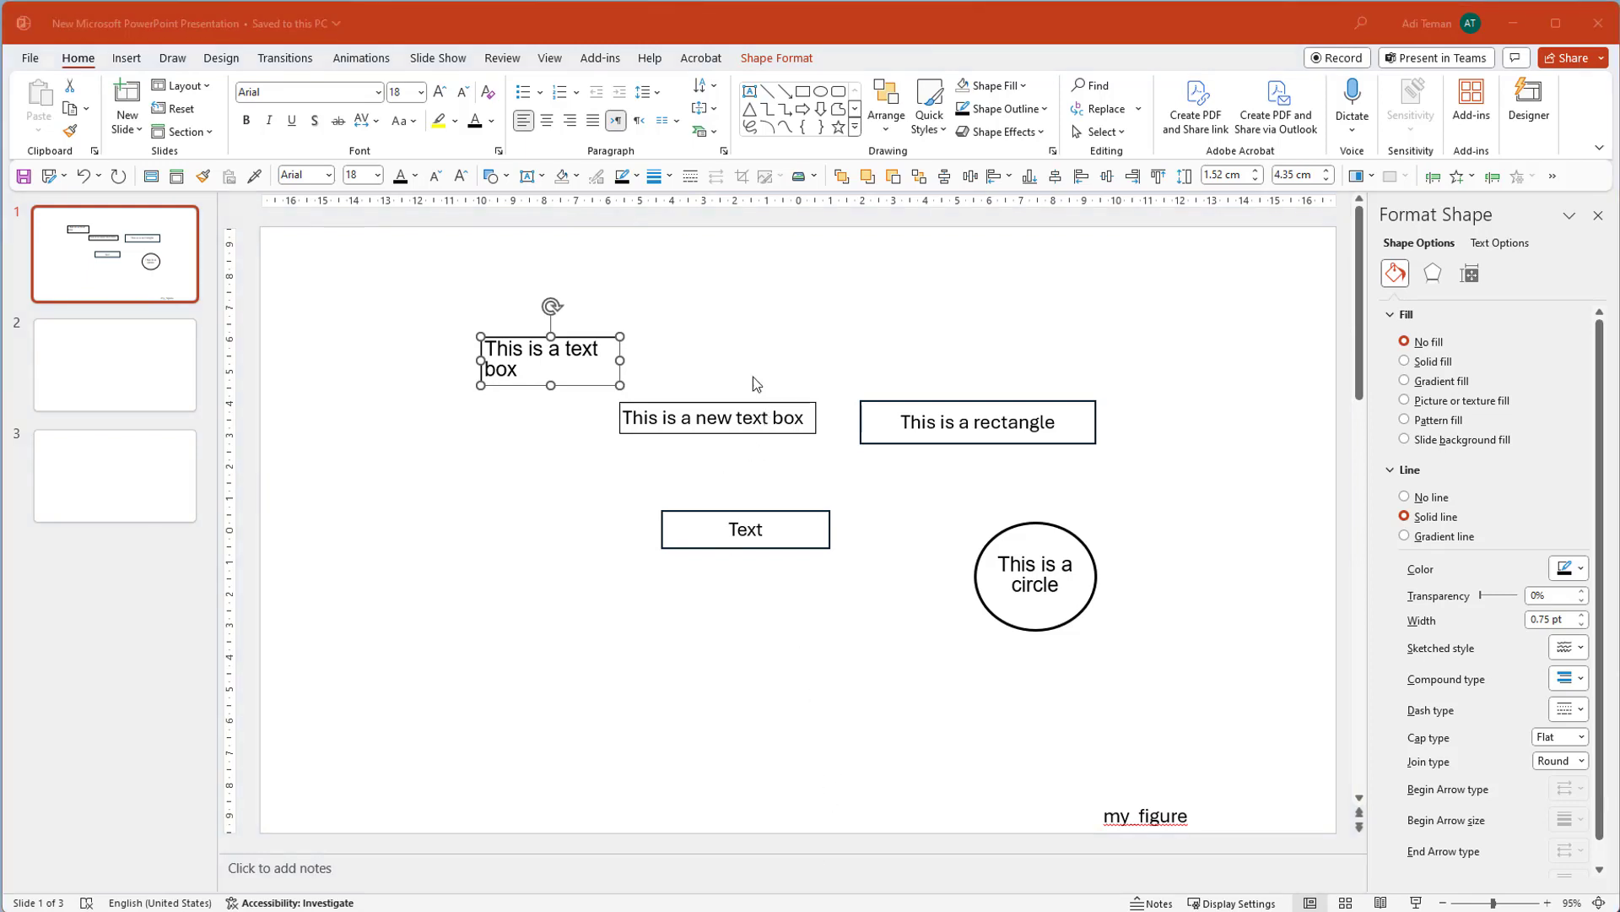
pyautogui.click(691, 296)
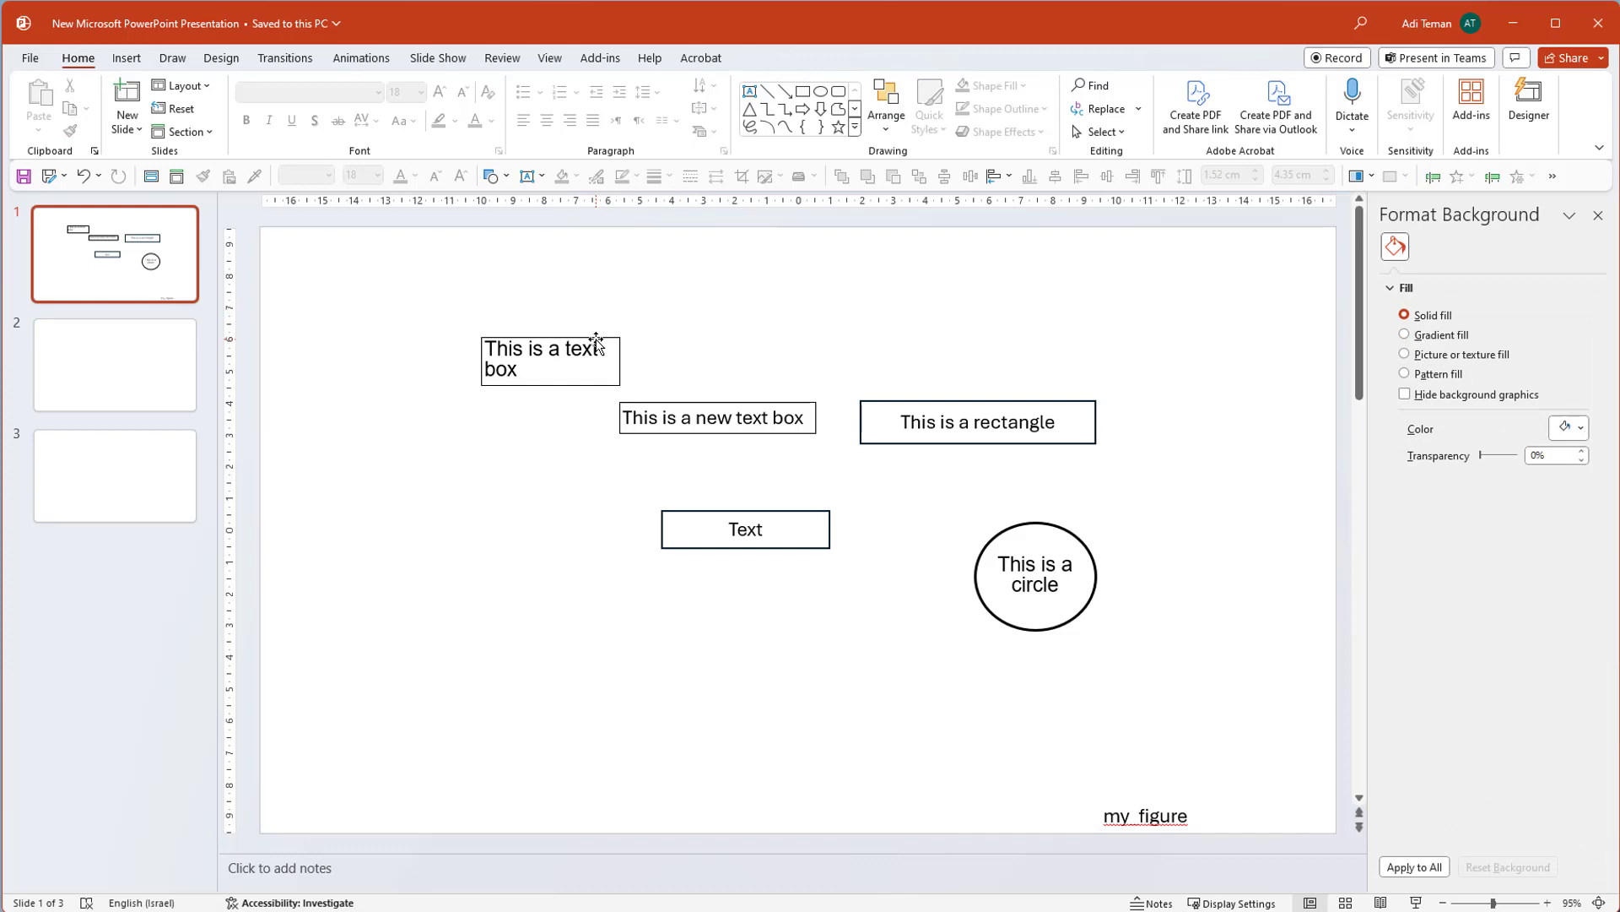
pyautogui.click(596, 340)
# Remove the text box's outline and set it as the default text box again.
pyautogui.click(455, 121)
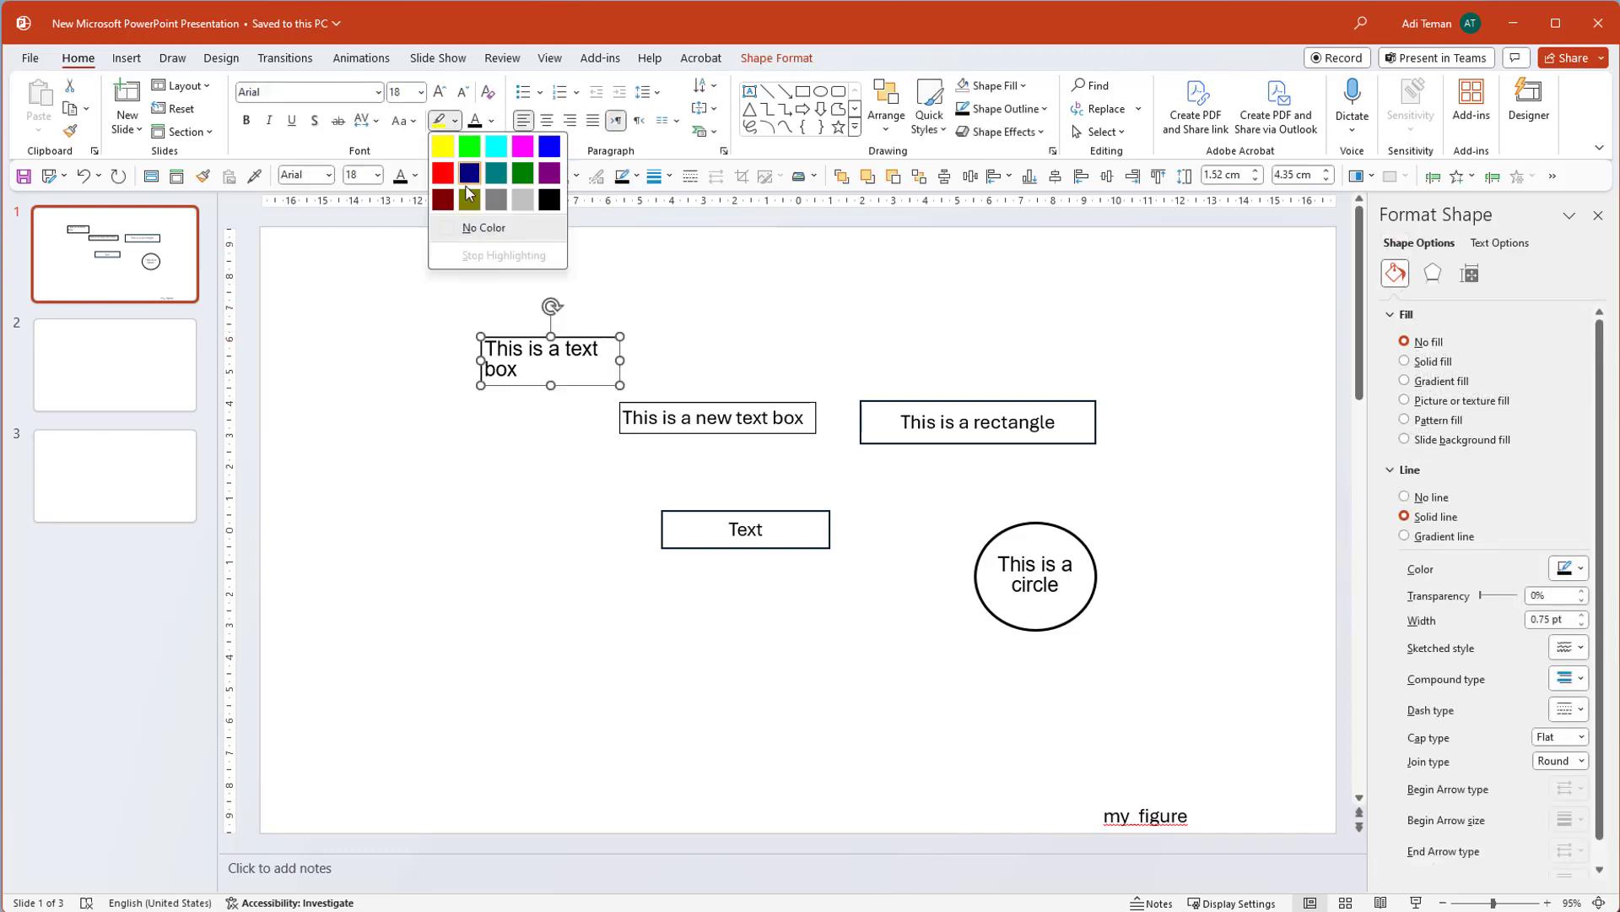
pyautogui.click(493, 121)
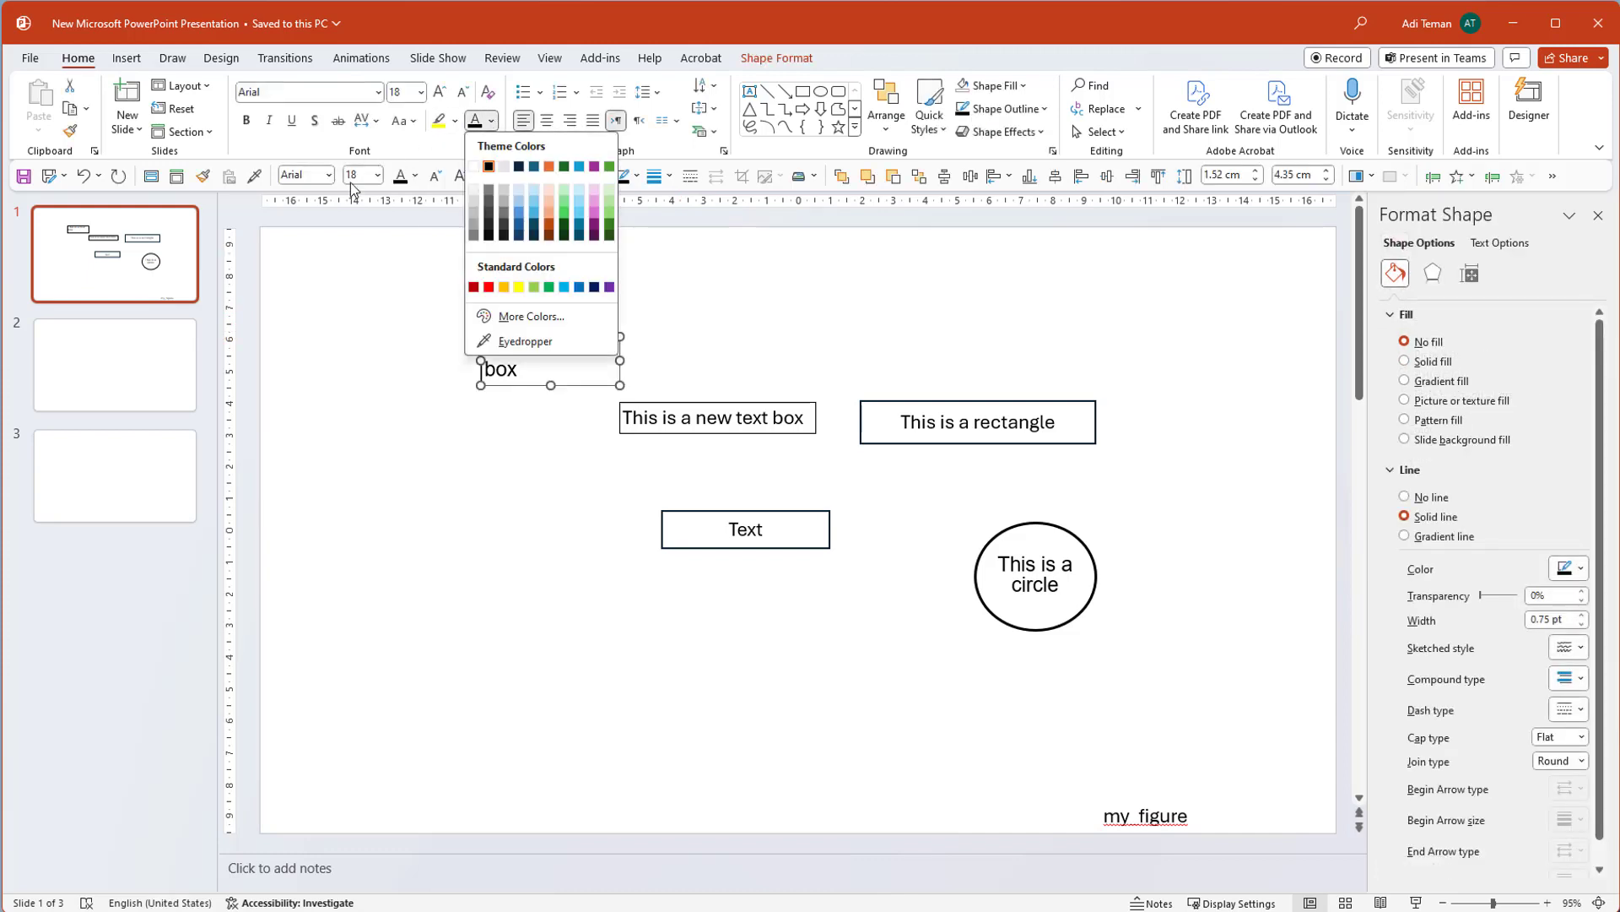
pyautogui.click(388, 313)
pyautogui.click(635, 175)
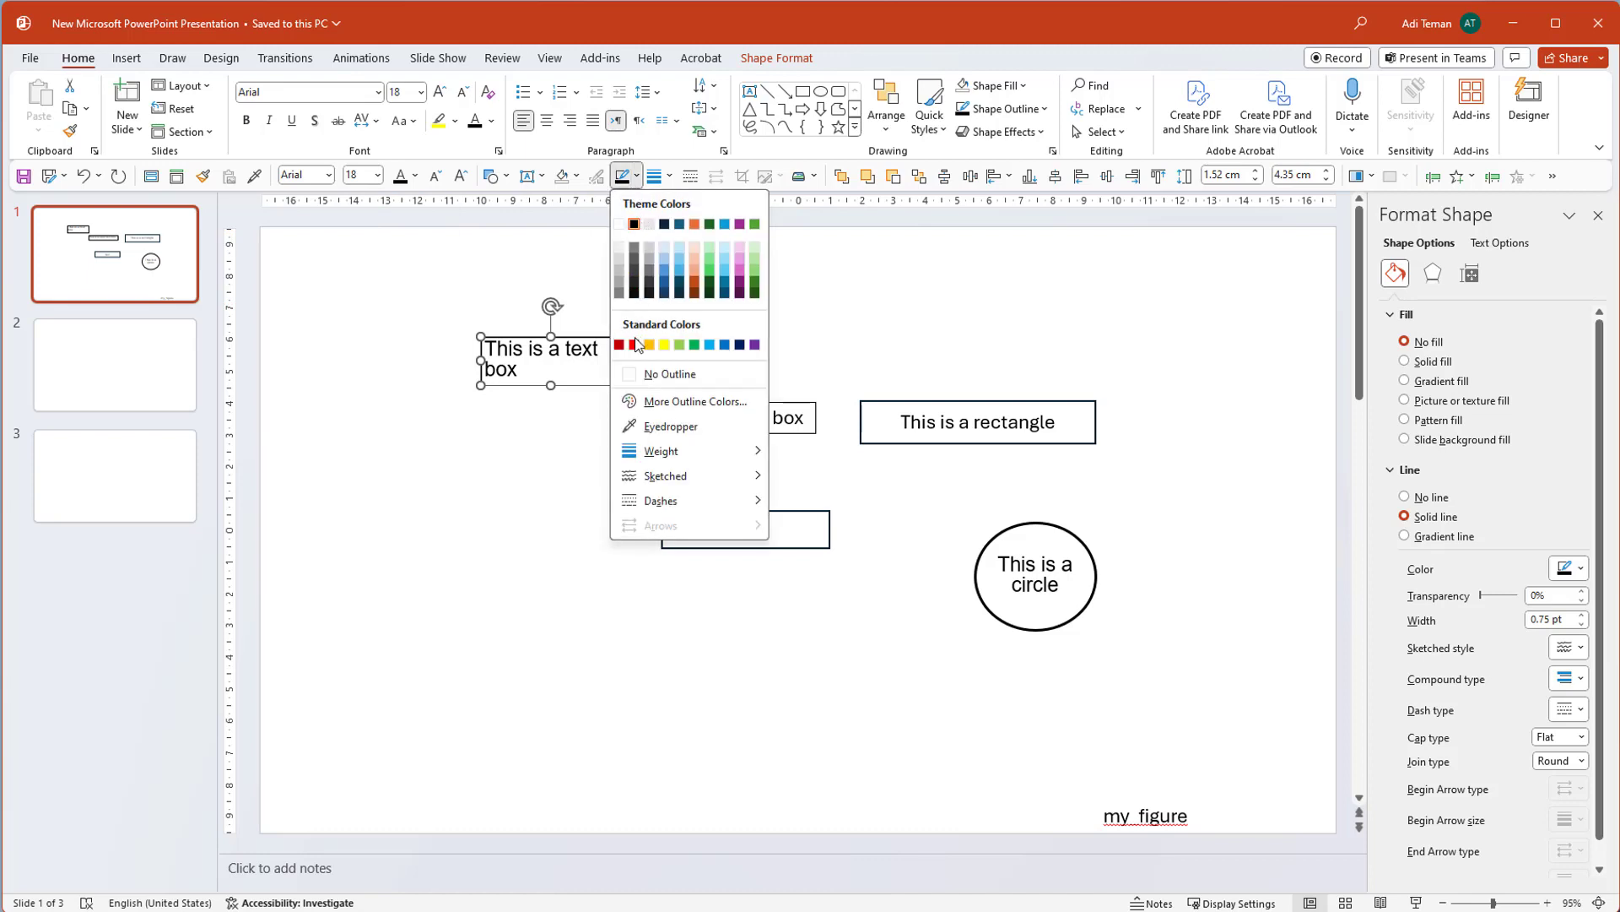
pyautogui.click(659, 377)
pyautogui.rightClick(614, 381)
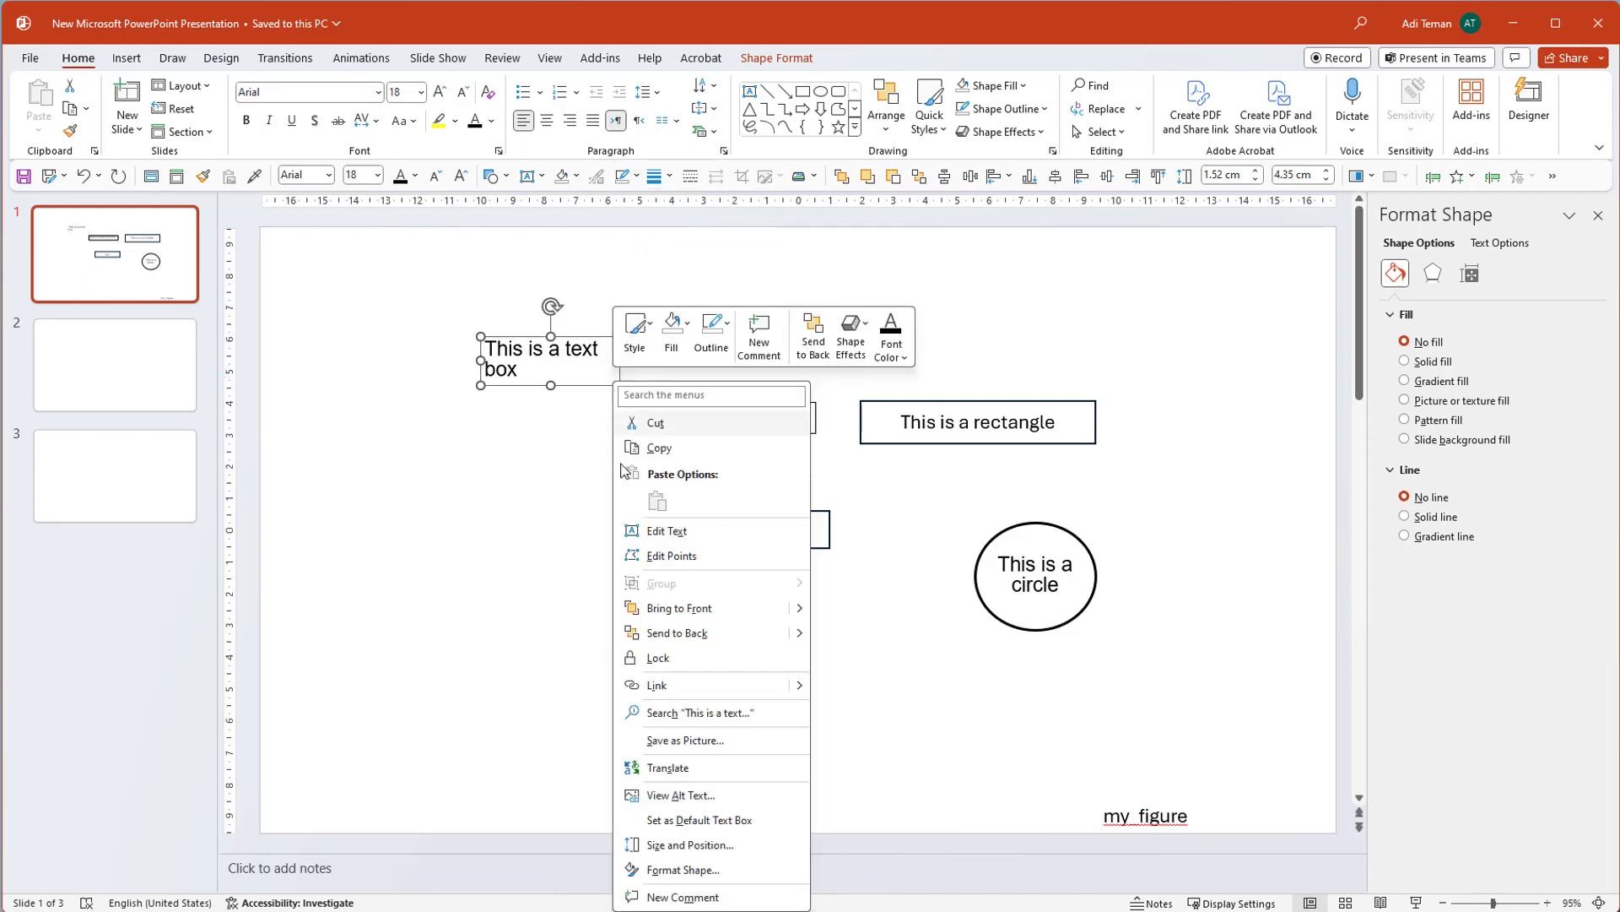
pyautogui.click(645, 817)
pyautogui.click(540, 616)
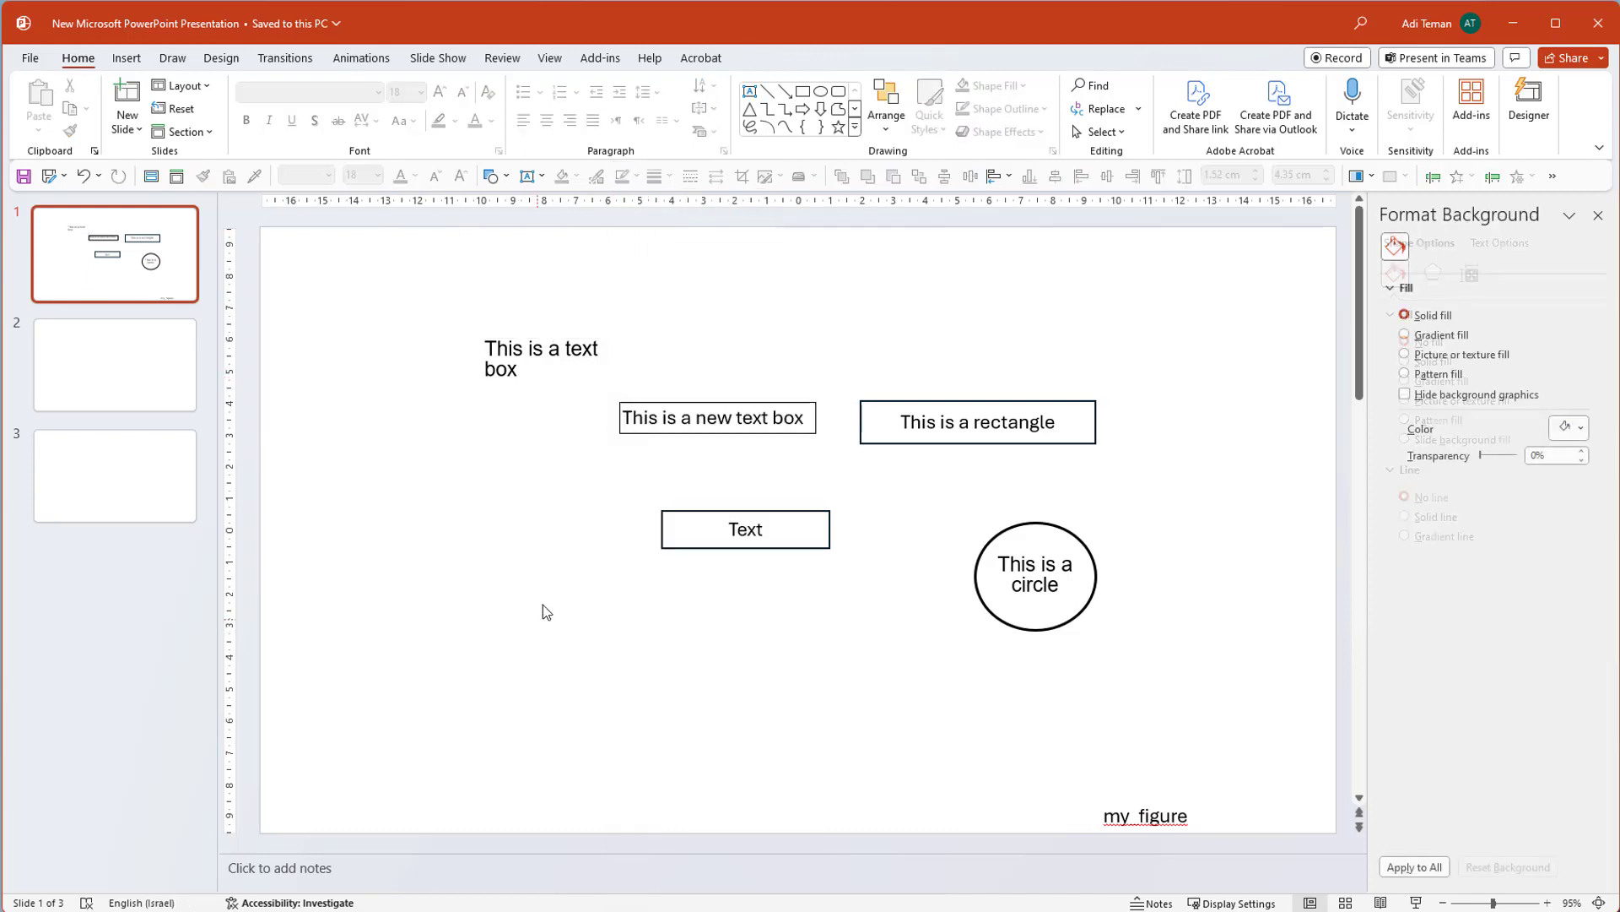